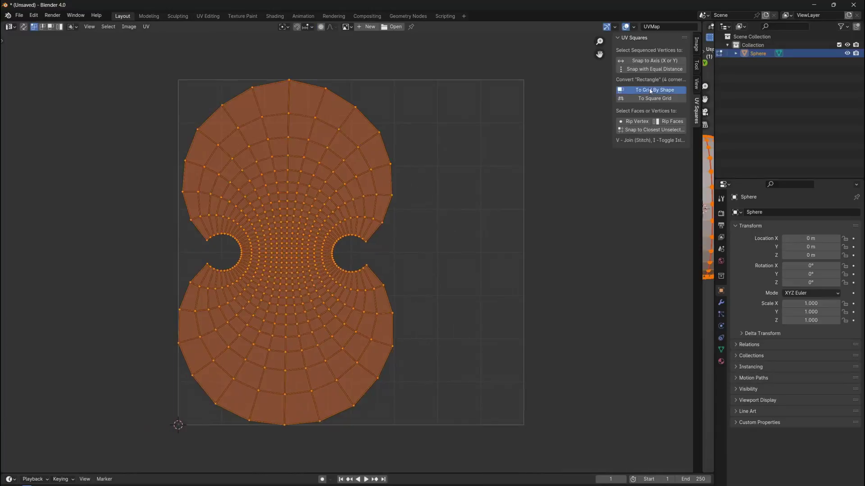
Run the add-on's grid operator to straighten the sphere's UV island into an even square grid
{"action": "left_click", "coordinate": [650, 90]}
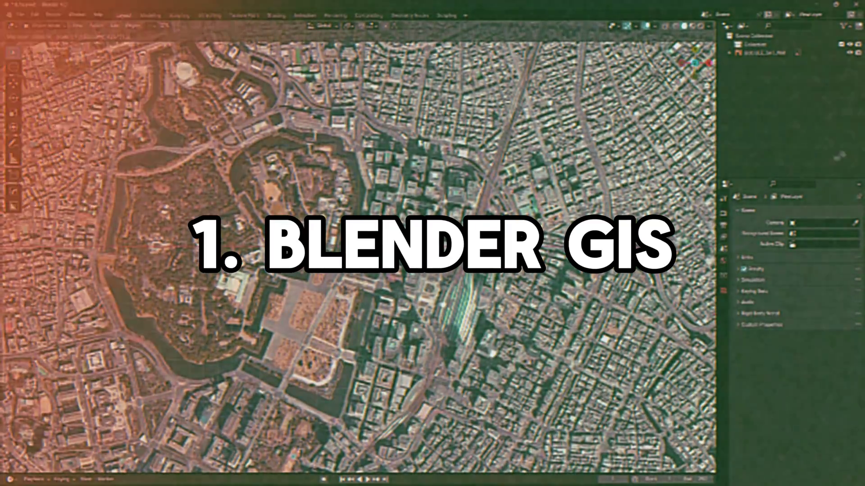
Load the GOOGLE_SAT_WM satellite basemap and zoom out to frame the whole world map
{"action": "scroll", "coordinate": [355, 245], "scroll_direction": "up", "scroll_amount": 1}
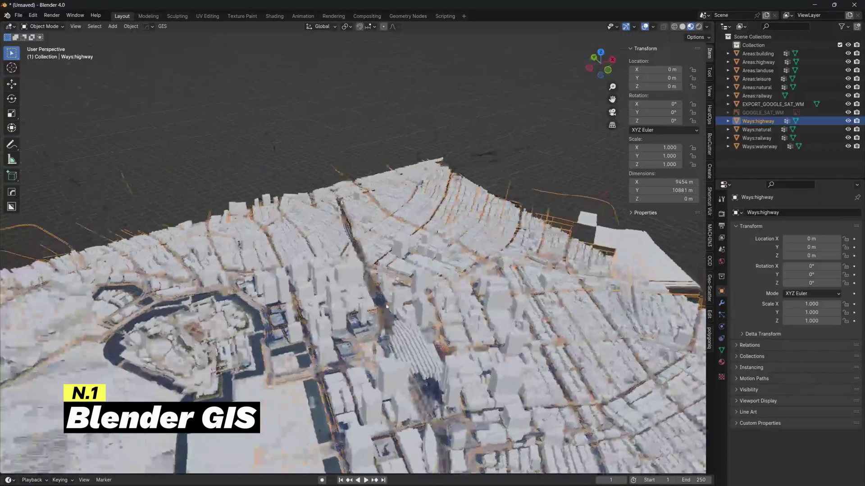
{"action": "middle_click_drag", "start_coordinate": [386, 306], "coordinate": [433, 264]}
{"action": "scroll", "coordinate": [432, 264], "scroll_direction": "up", "scroll_amount": 3}
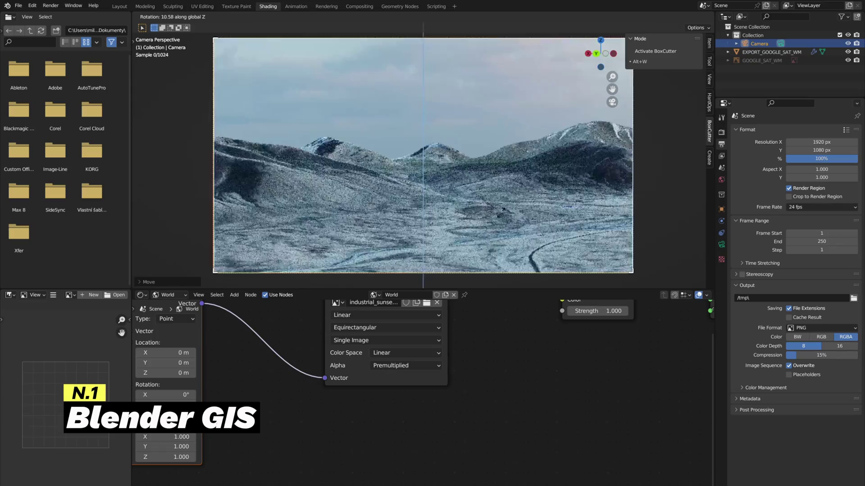
{"action": "left_click", "coordinate": [476, 240]}
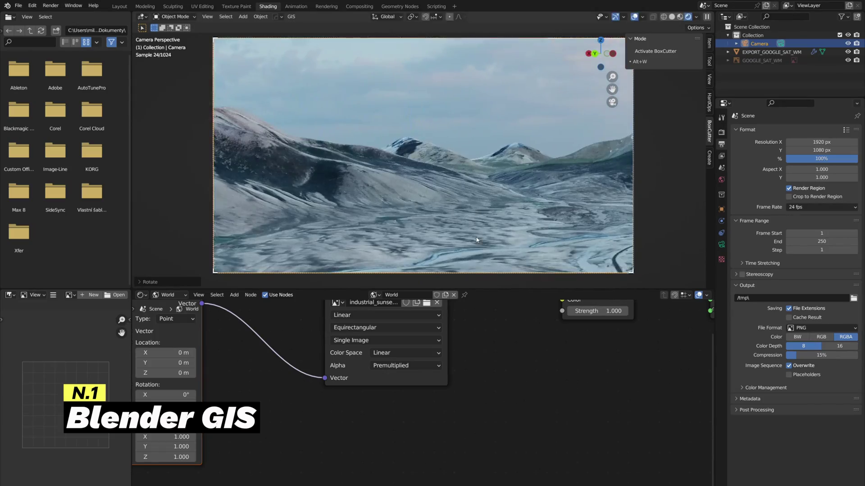
{"action": "key", "text": "Home"}
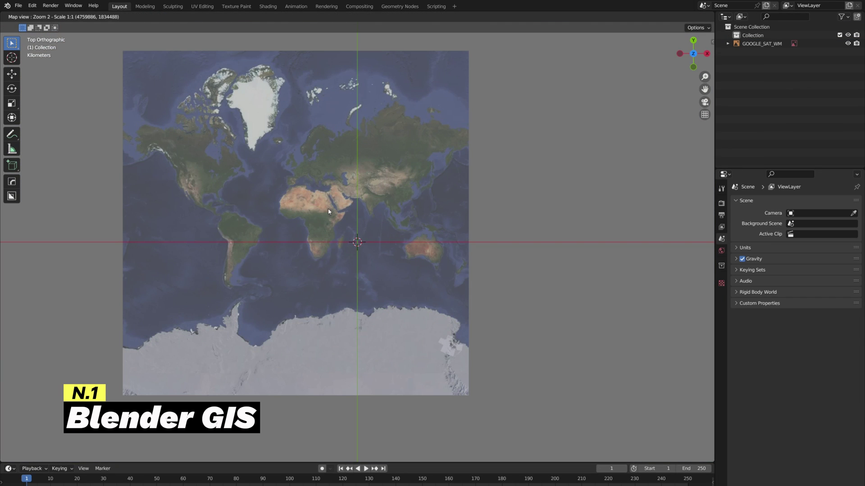
Confirm the basemap, orbit around the imported city terrain, and add a camera with Shift+A
{"action": "left_click", "coordinate": [331, 240]}
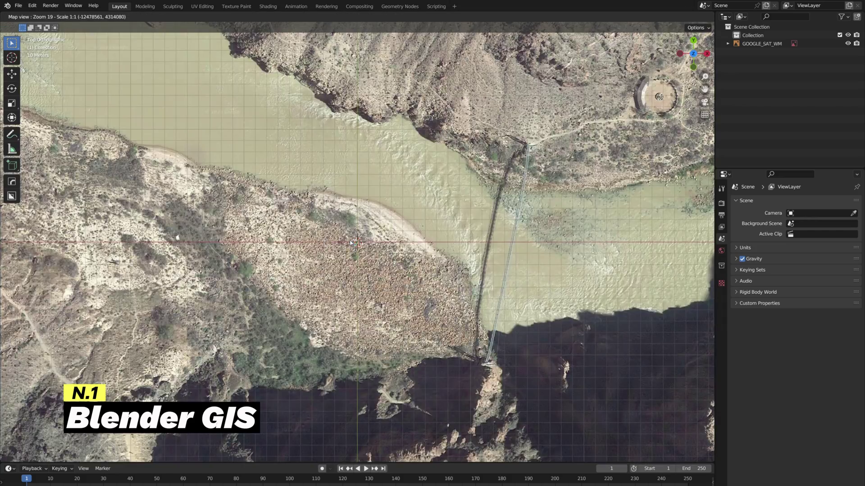
{"action": "scroll", "coordinate": [331, 236], "scroll_direction": "down", "scroll_amount": 4}
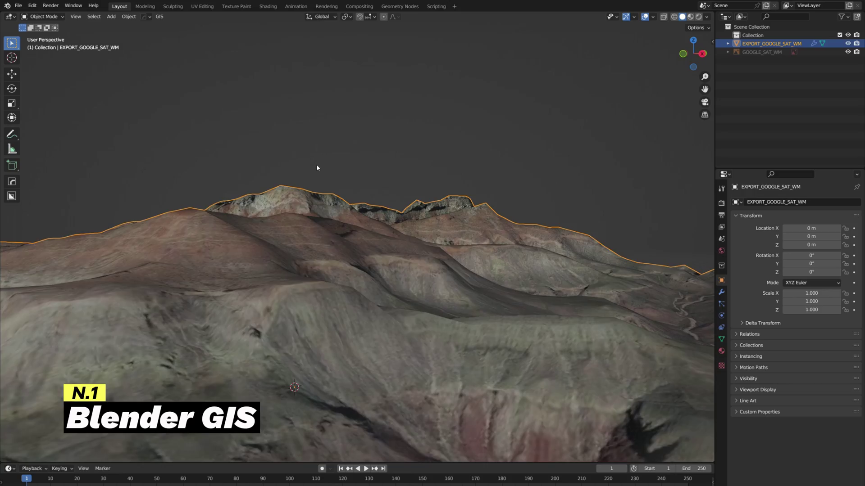
{"action": "middle_click_drag", "start_coordinate": [317, 167], "coordinate": [332, 228]}
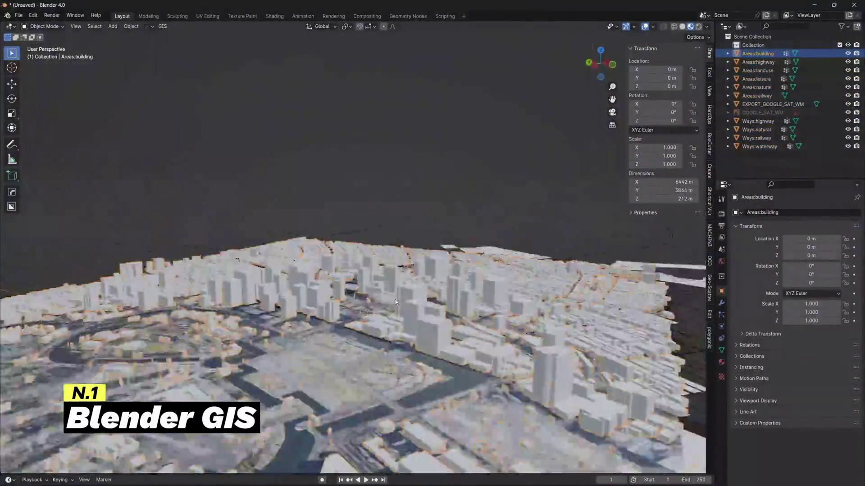
{"action": "key", "text": "shift+a"}
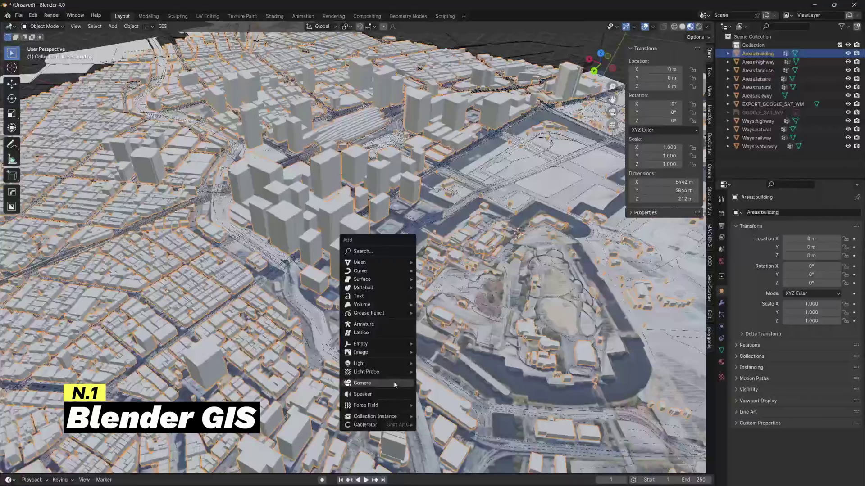
{"action": "left_click", "coordinate": [394, 382]}
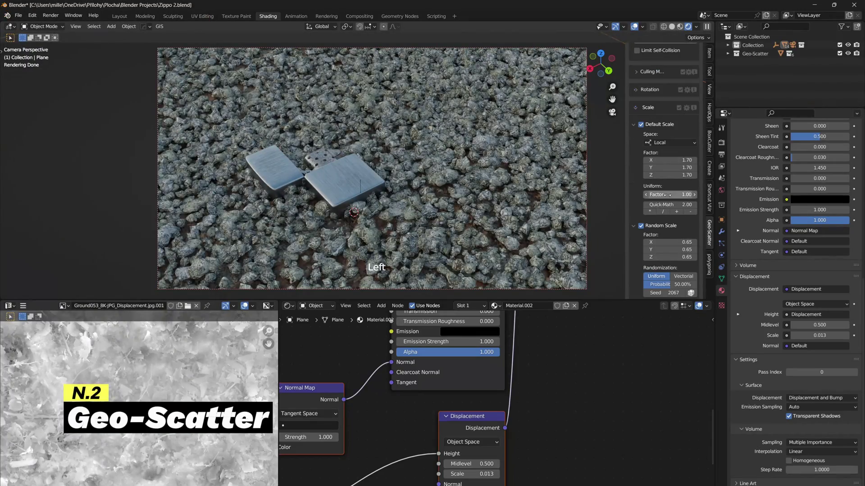
Put the plane into edit mode and switch the scatter to manual brush painting
{"action": "key", "text": "Left"}
{"action": "key", "text": "Left"}
{"action": "key", "text": "Left"}
{"action": "key", "text": "Left"}
{"action": "key", "text": "Left"}
{"action": "key", "text": "Left"}
{"action": "scroll", "coordinate": [669, 202], "scroll_direction": "up", "scroll_amount": 5}
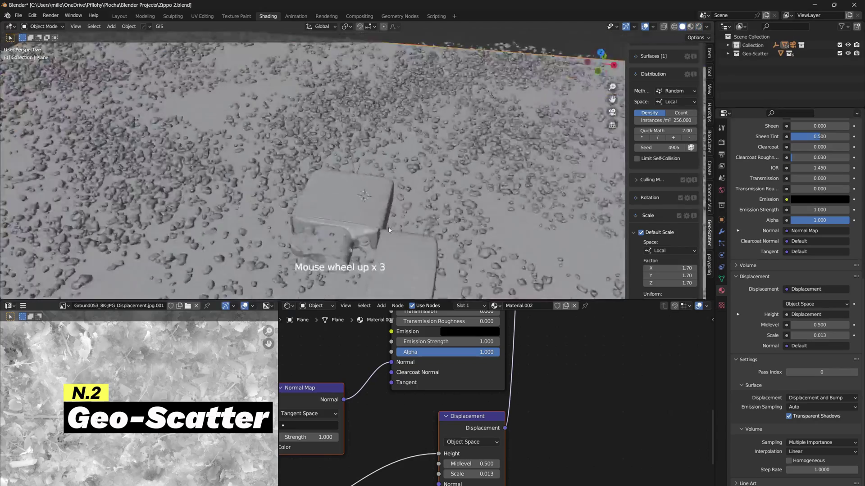
{"action": "key", "text": "Tab"}
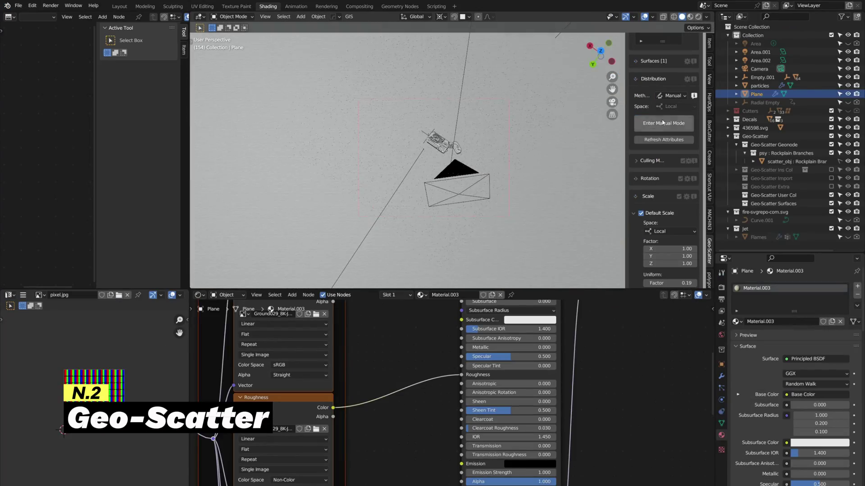
{"action": "left_click", "coordinate": [666, 119]}
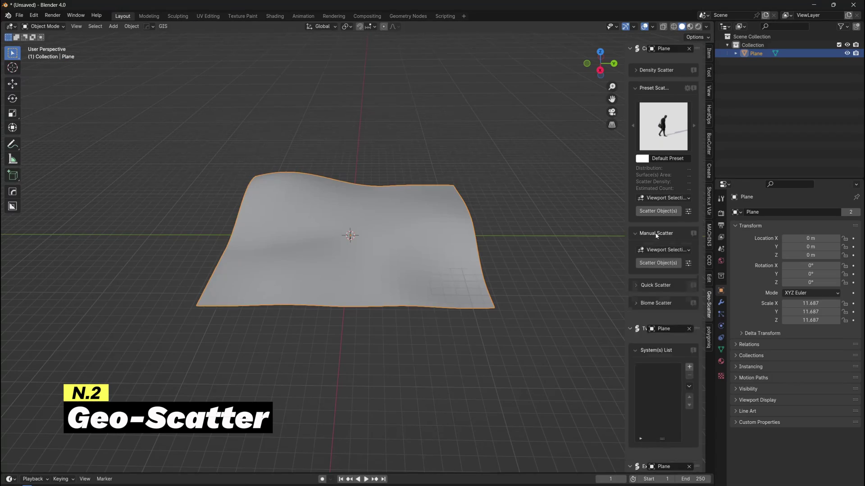
{"action": "key", "text": "shift+a"}
Scatter the Forest 08, Rockplain and a bush biome from the biomes browser over the plane
{"action": "mouse_move", "coordinate": [135, 132]}
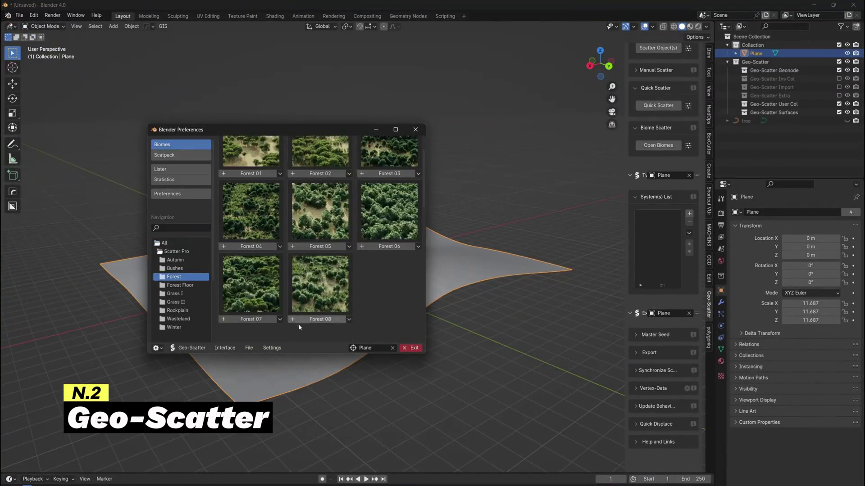
{"action": "left_click", "coordinate": [292, 319]}
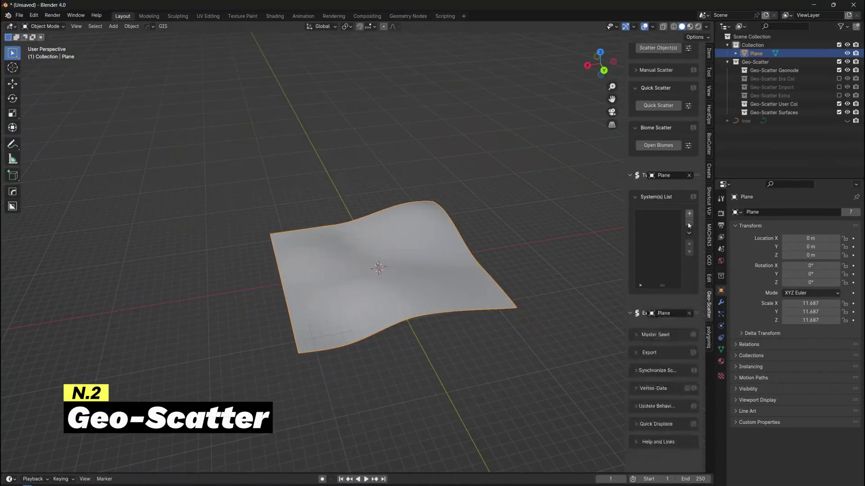
{"action": "left_click", "coordinate": [95, 157]}
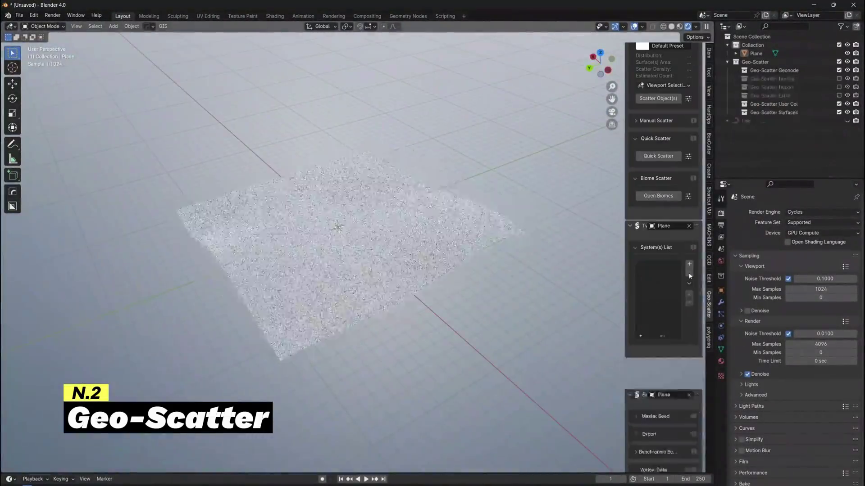
{"action": "left_click", "coordinate": [658, 195]}
{"action": "left_click", "coordinate": [197, 148]}
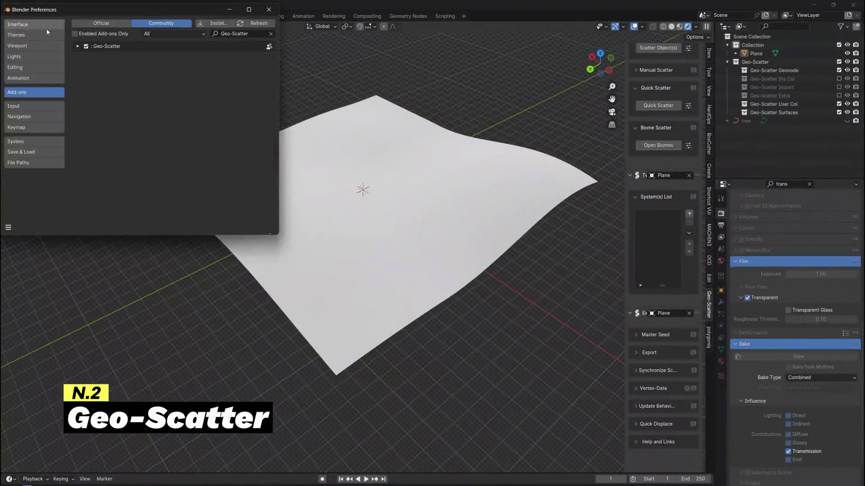
{"action": "left_click", "coordinate": [173, 138]}
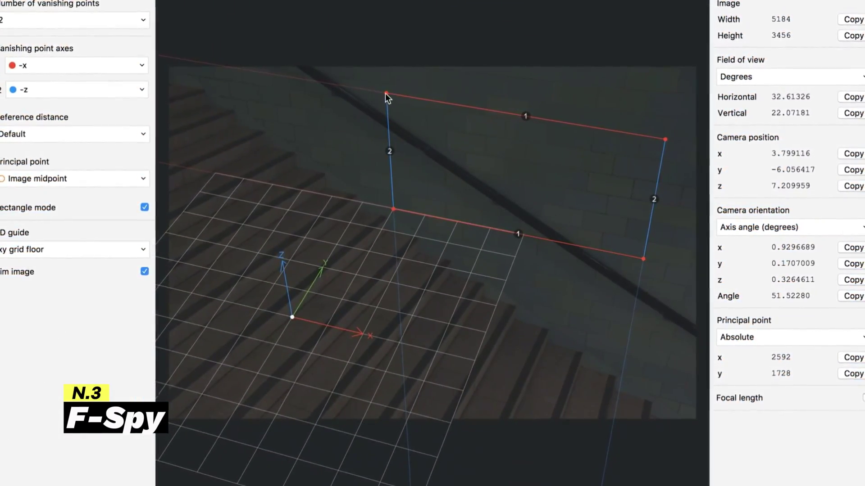
Drag the fSpy vanishing-line handles onto the wall edges and move the origin onto the stair floor
{"action": "left_click_drag", "start_coordinate": [386, 94], "coordinate": [390, 103]}
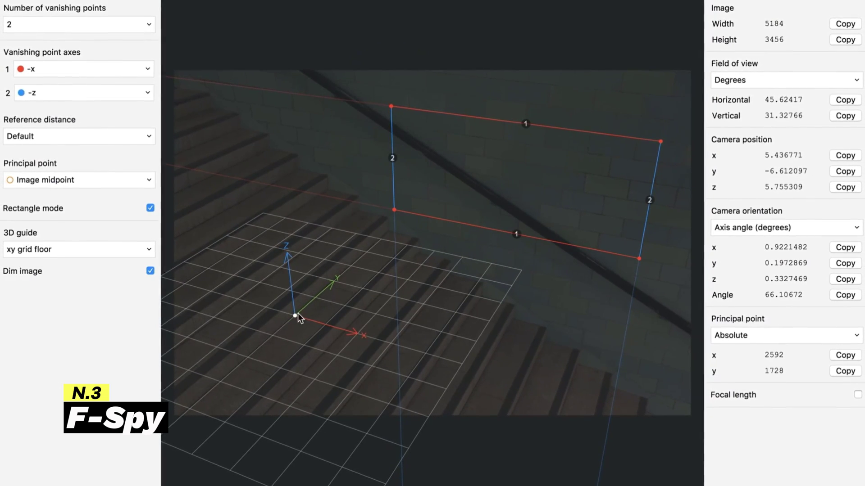
{"action": "left_click_drag", "start_coordinate": [298, 314], "coordinate": [418, 353]}
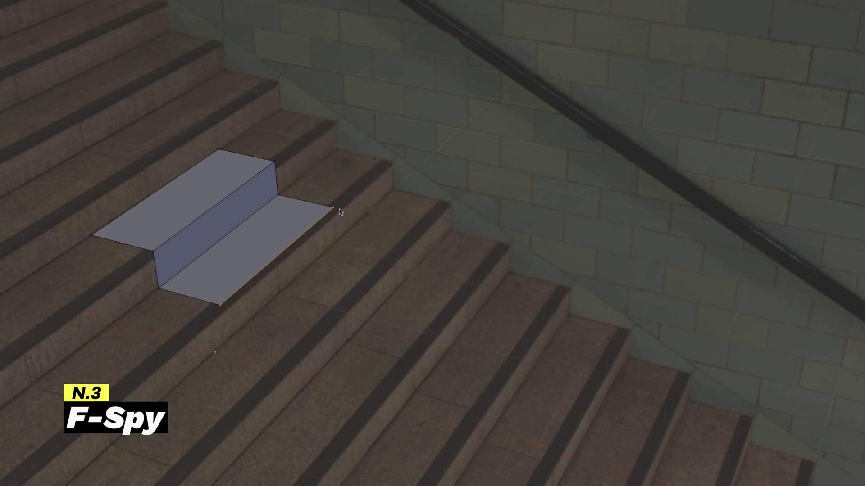
{"action": "key", "text": "e"}
{"action": "left_click", "coordinate": [404, 250]}
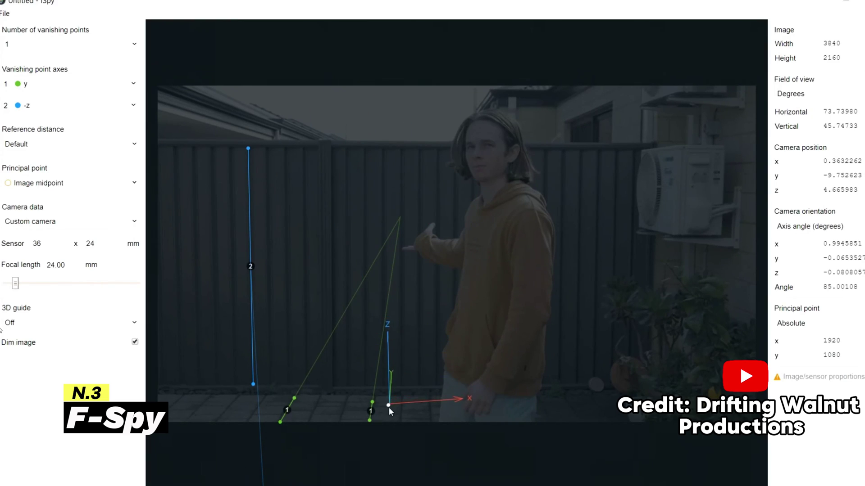
{"action": "left_click_drag", "start_coordinate": [390, 410], "coordinate": [393, 411]}
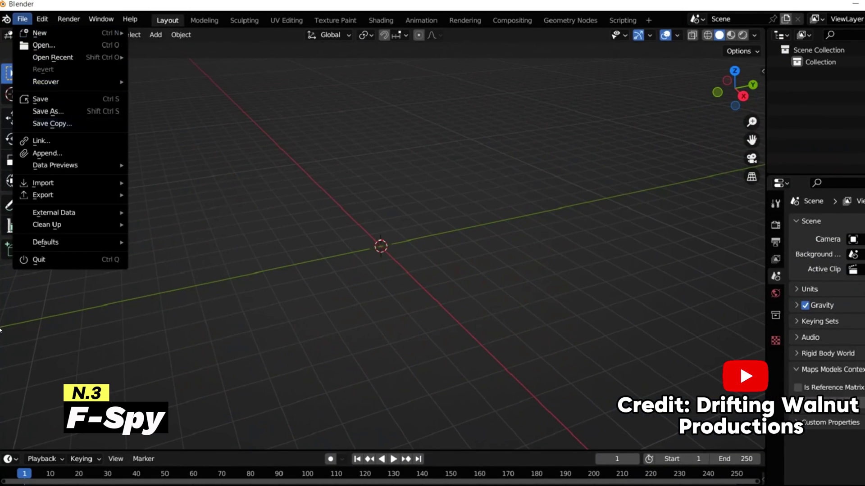
{"action": "key", "text": "i"}
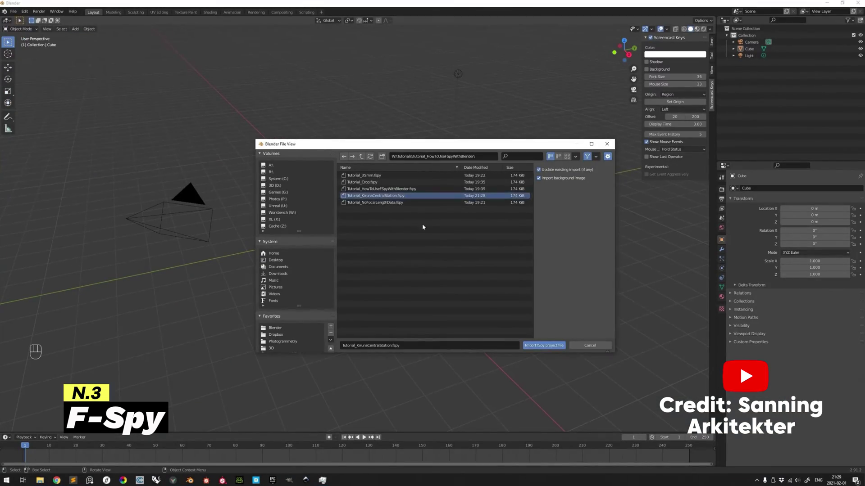
Import the fSpy project, view through its camera, and edit the building block in X-ray mode
{"action": "left_click", "coordinate": [549, 345]}
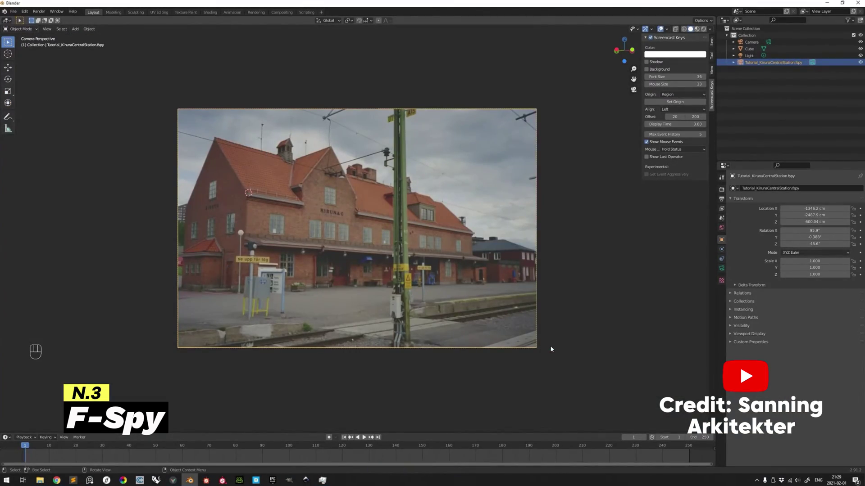
{"action": "key", "text": "KP_0"}
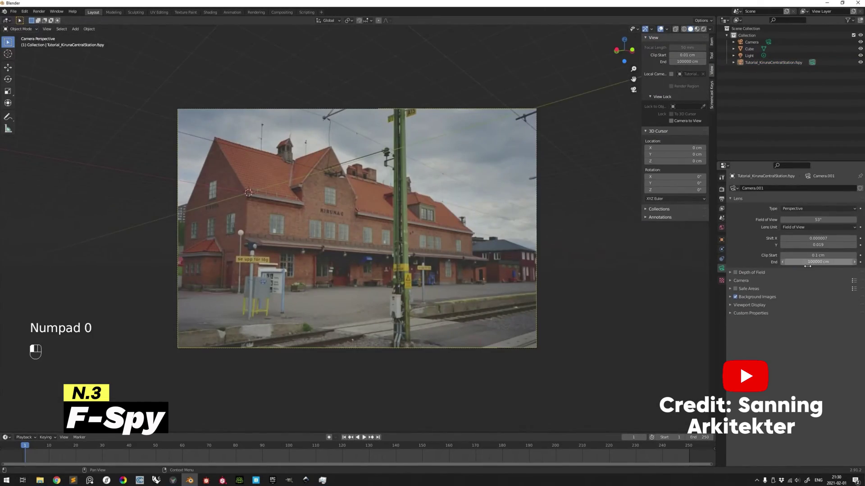
{"action": "middle_click_drag", "start_coordinate": [386, 261], "coordinate": [385, 228], "text": "ctrl"}
{"action": "scroll", "coordinate": [385, 227], "scroll_direction": "down", "scroll_amount": 10}
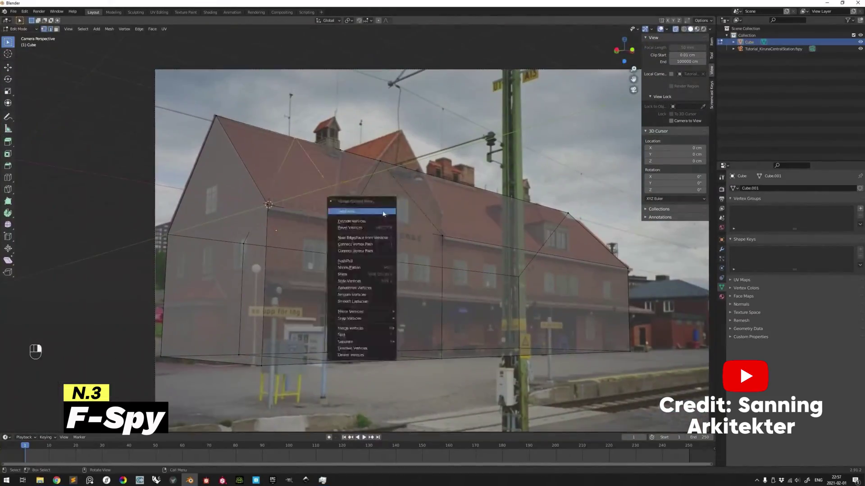
{"action": "key", "text": "alt+z"}
{"action": "key", "text": "Tab"}
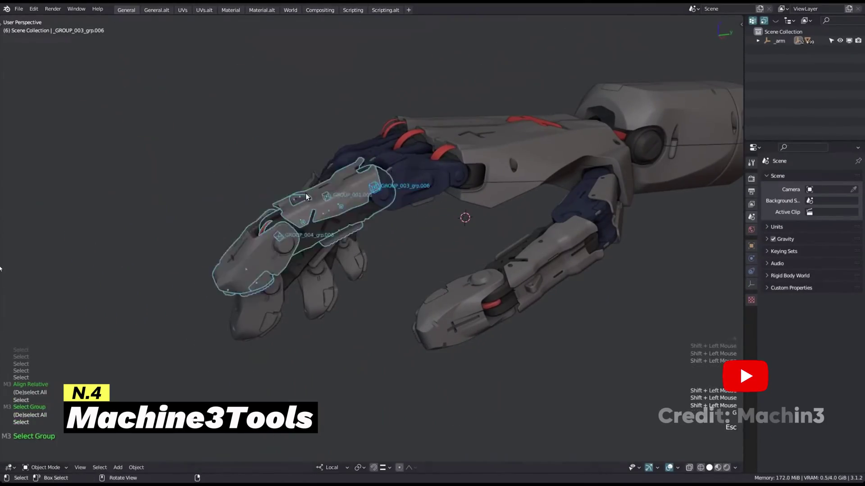
Cut a Machine3Tools wedge into a corner edge of the box, then undo it
{"action": "middle_click_drag", "start_coordinate": [306, 193], "coordinate": [436, 191]}
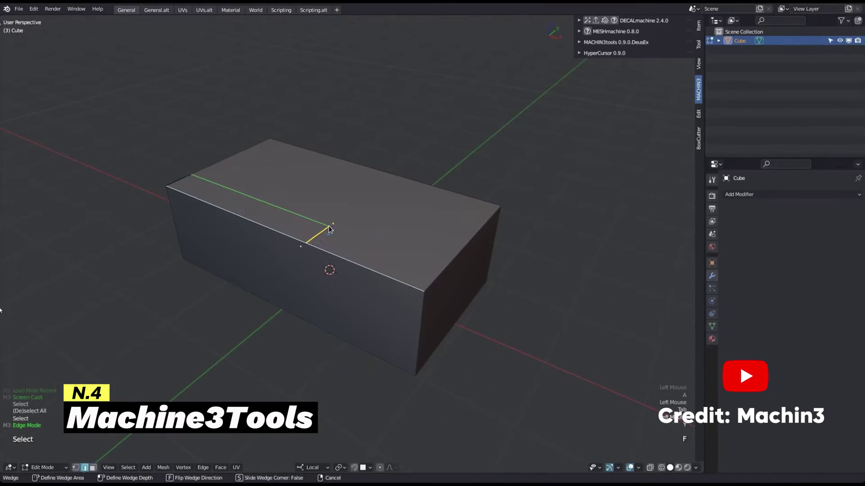
{"action": "middle_click_drag", "start_coordinate": [328, 227], "coordinate": [292, 259]}
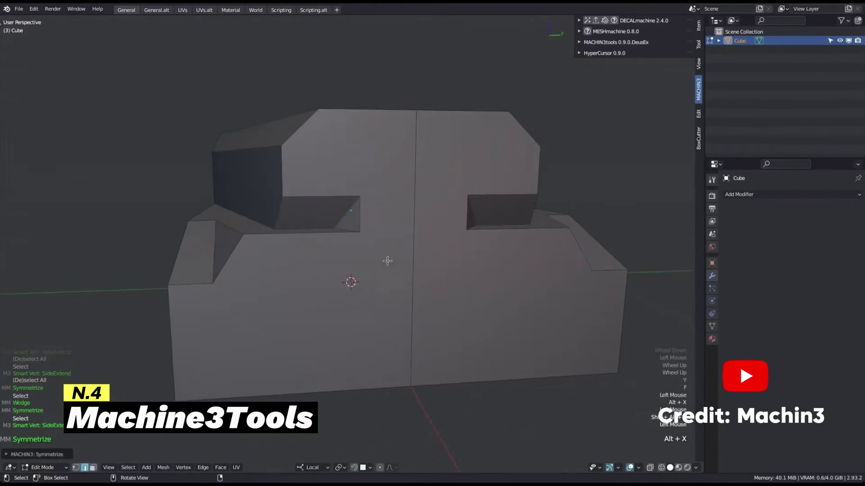
{"action": "middle_click_drag", "start_coordinate": [388, 261], "coordinate": [440, 276]}
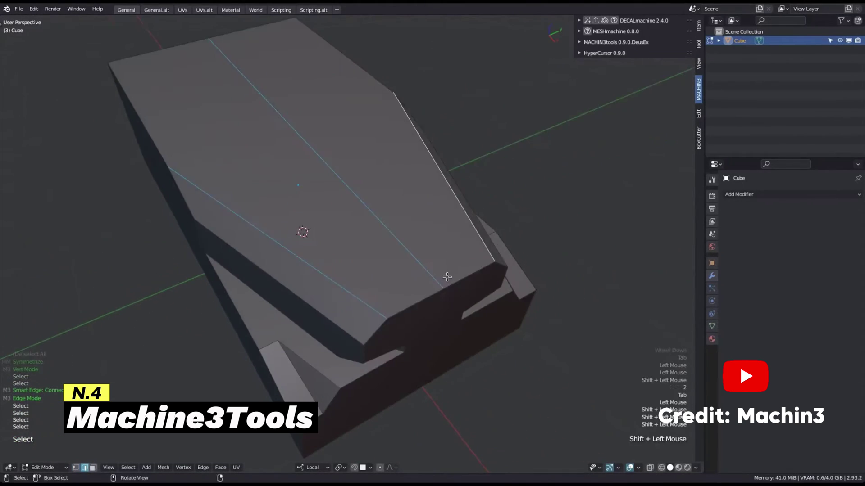
{"action": "key", "text": "a"}
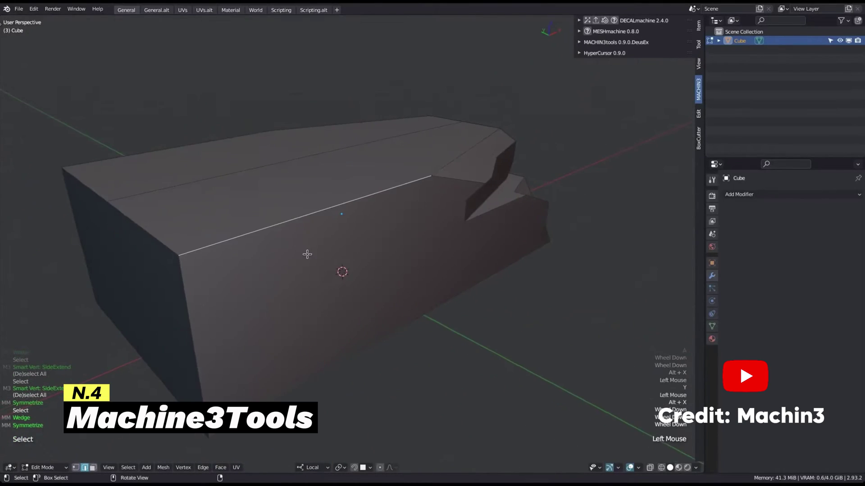
{"action": "key", "text": "y"}
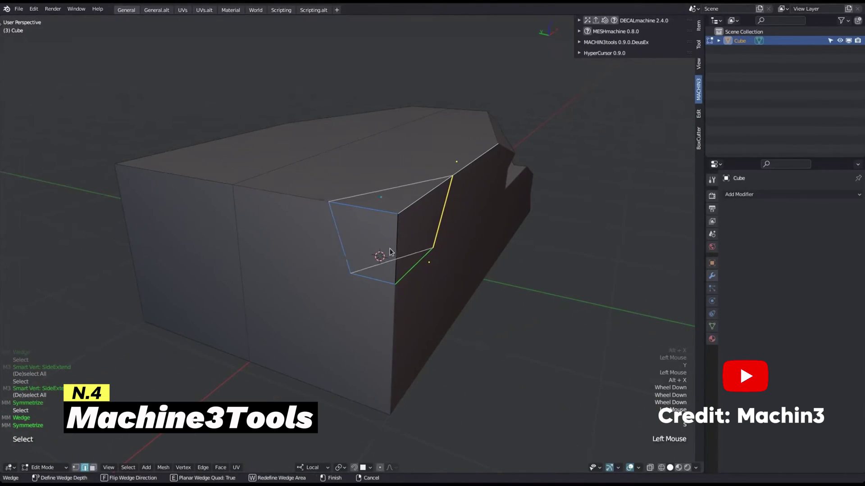
{"action": "key", "text": "F1"}
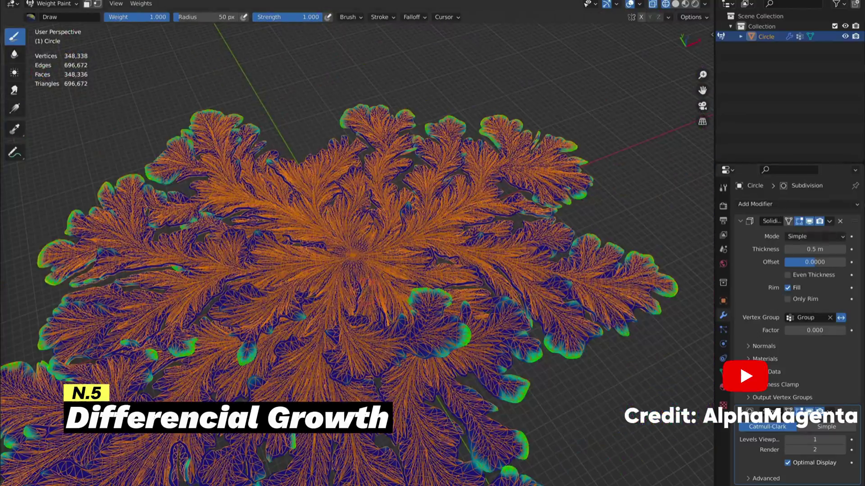
Run Diff Growth Step twice at step size 0.20 to ruffle the circle into petals
{"action": "scroll", "coordinate": [355, 252], "scroll_direction": "up", "scroll_amount": 5}
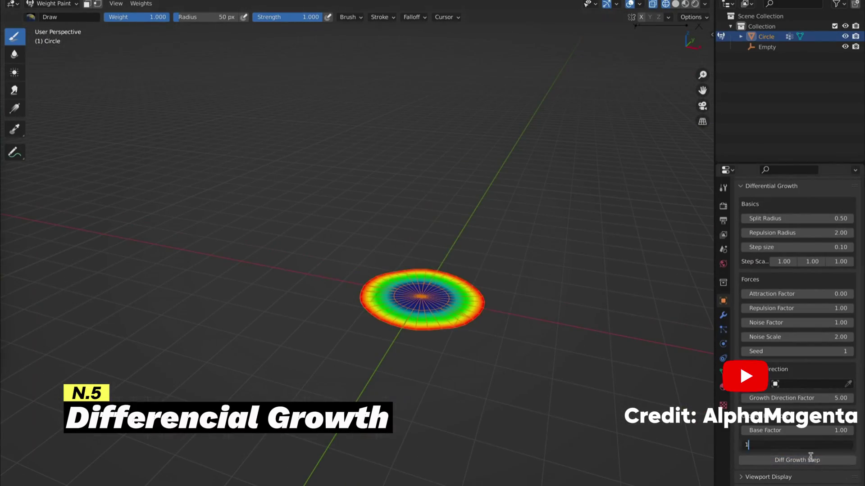
{"action": "left_click", "coordinate": [796, 460]}
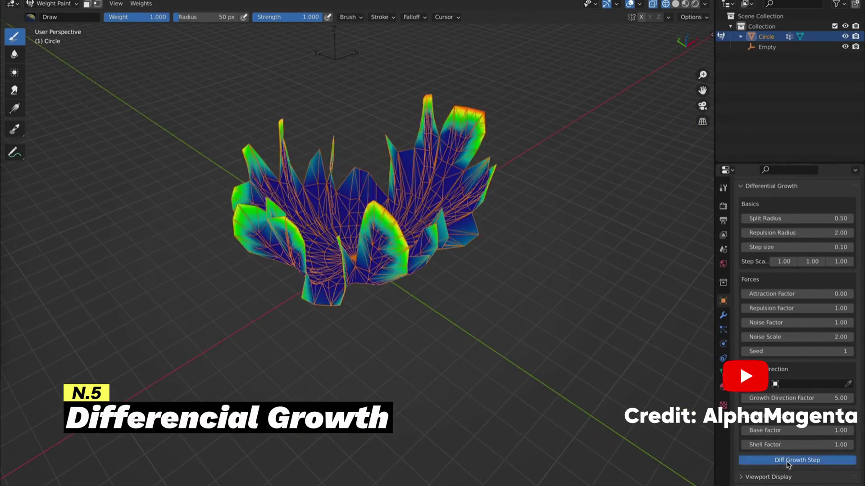
{"action": "left_click", "coordinate": [797, 460]}
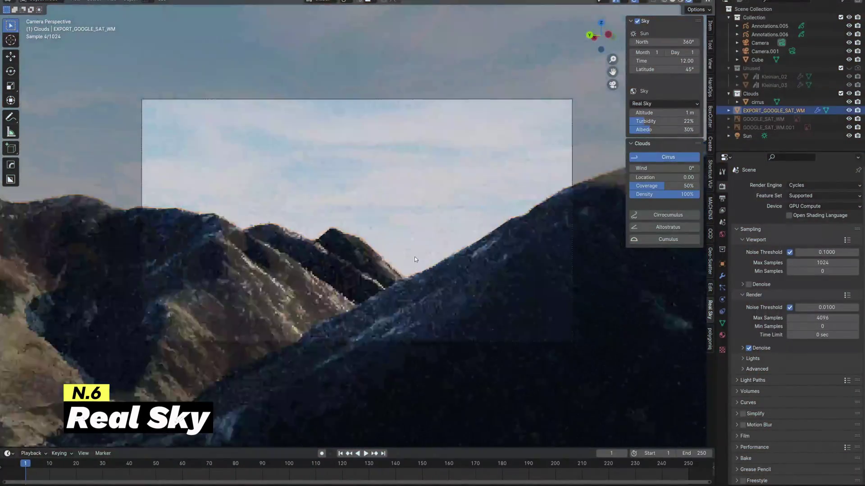
Raise cloud coverage to 100% and try Cirrocumulus, then Altostratus as billboard clouds
{"action": "left_click_drag", "start_coordinate": [663, 186], "coordinate": [698, 186]}
{"action": "left_click", "coordinate": [722, 198]}
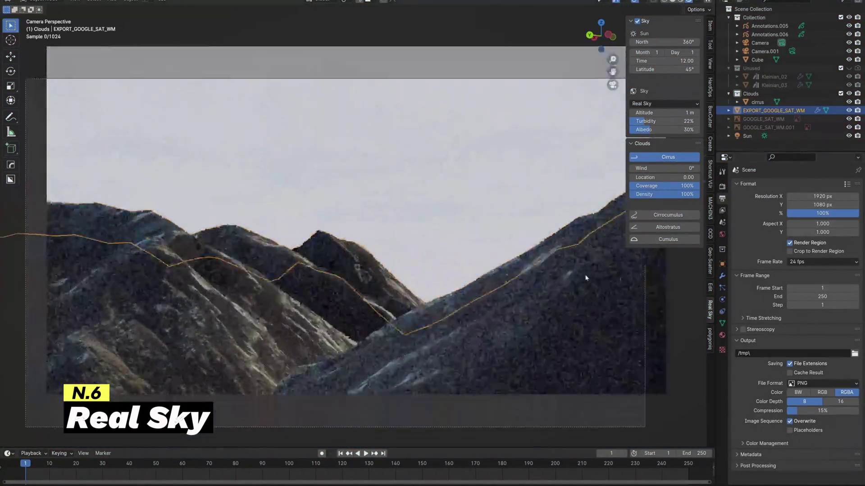
{"action": "left_click", "coordinate": [671, 215]}
{"action": "left_click", "coordinate": [668, 227]}
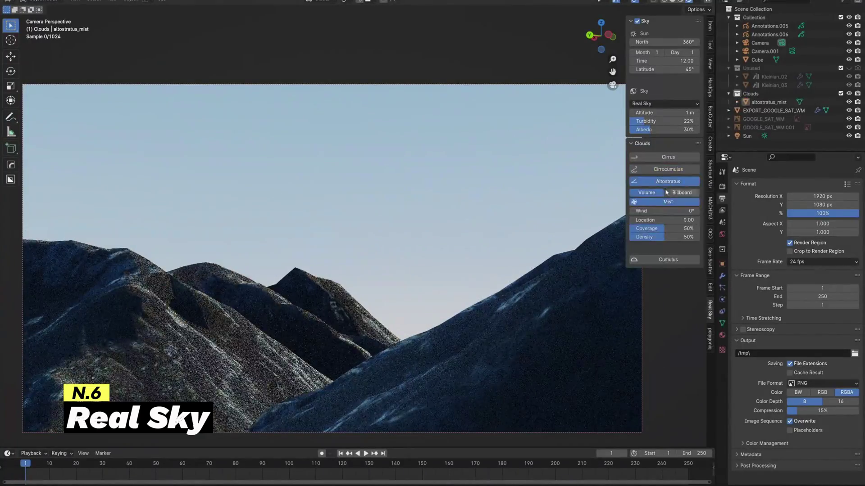
{"action": "left_click", "coordinate": [722, 186]}
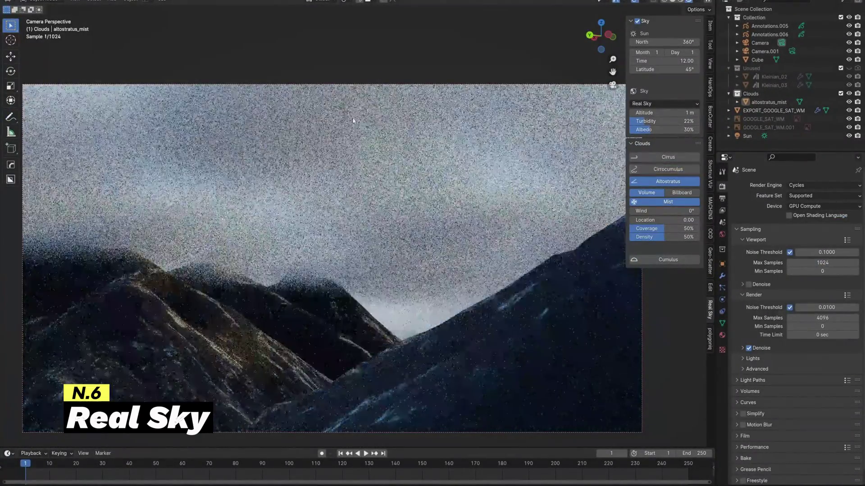
{"action": "scroll", "coordinate": [585, 231], "scroll_direction": "down", "scroll_amount": 3}
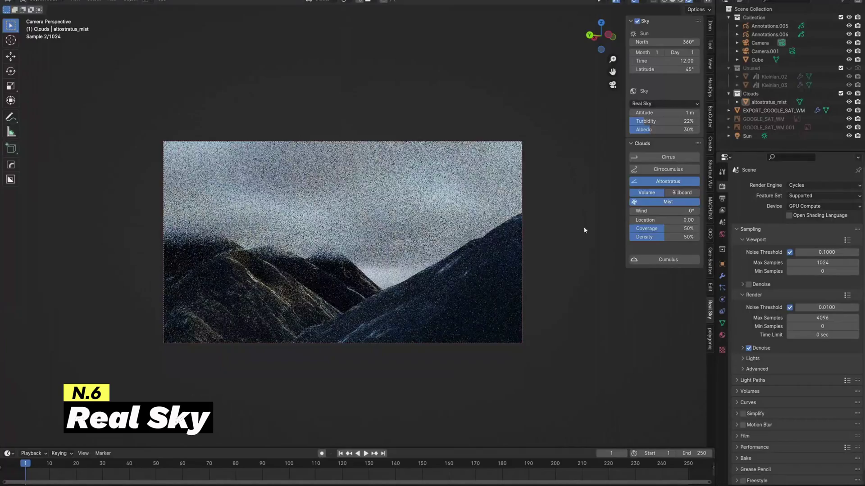
{"action": "left_click", "coordinate": [671, 193]}
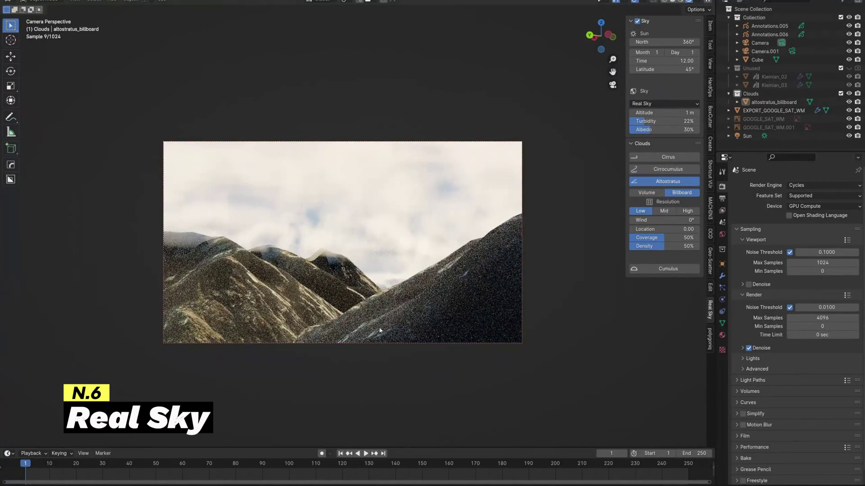
Add a Subdivision modifier to the terrain and switch the clouds to Cirrocumulus
{"action": "left_click", "coordinate": [722, 276]}
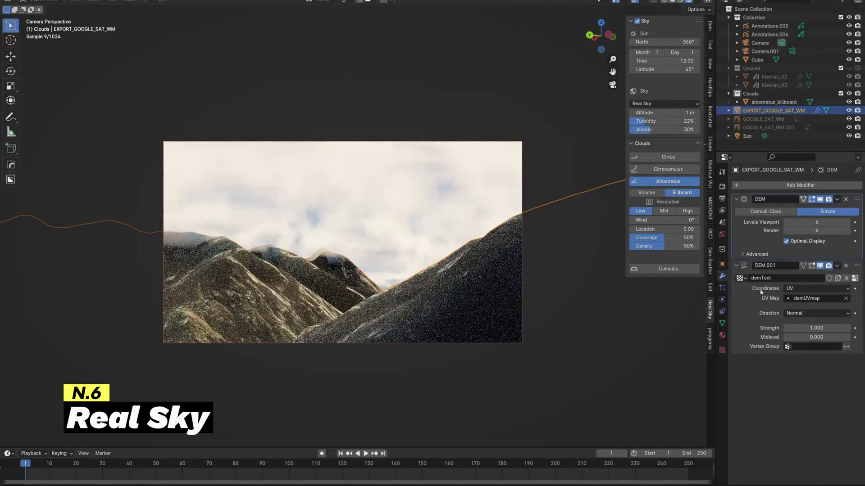
{"action": "left_click", "coordinate": [800, 185]}
{"action": "mouse_move", "coordinate": [712, 218]}
{"action": "left_click", "coordinate": [792, 330]}
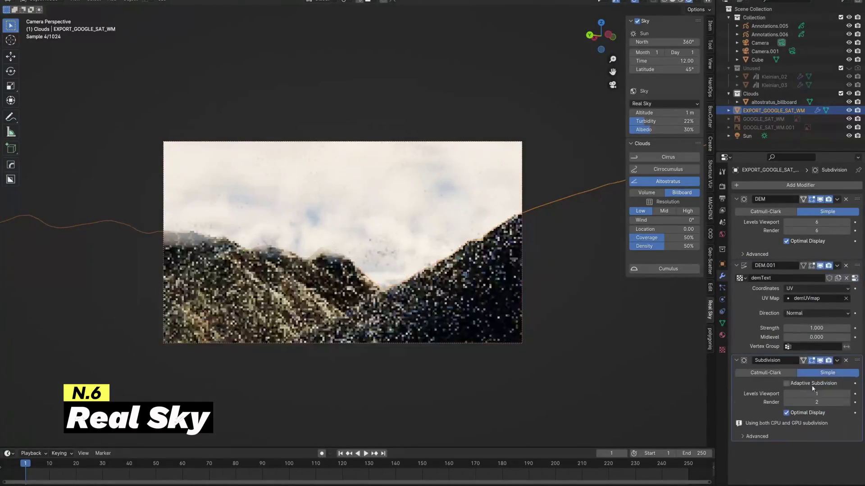
{"action": "left_click", "coordinate": [668, 169]}
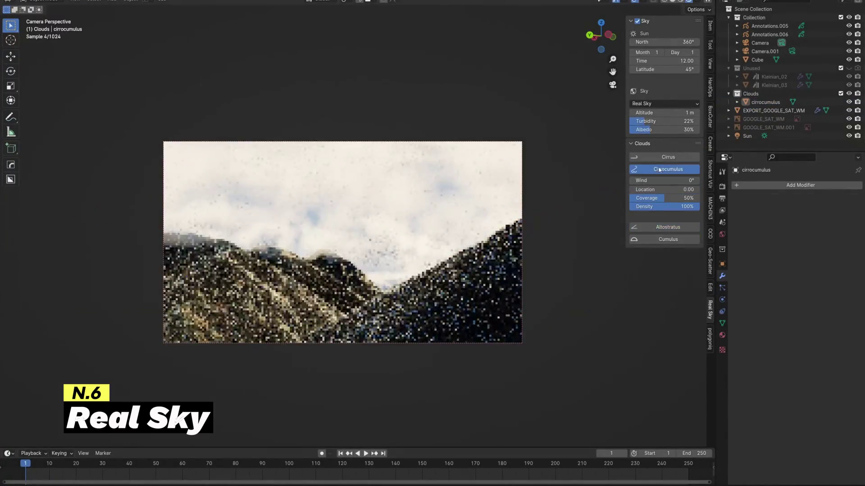
Raise the sky's altitude and haze, turn the sun to 186° and later afternoon
{"action": "left_click_drag", "start_coordinate": [648, 112], "coordinate": [657, 114]}
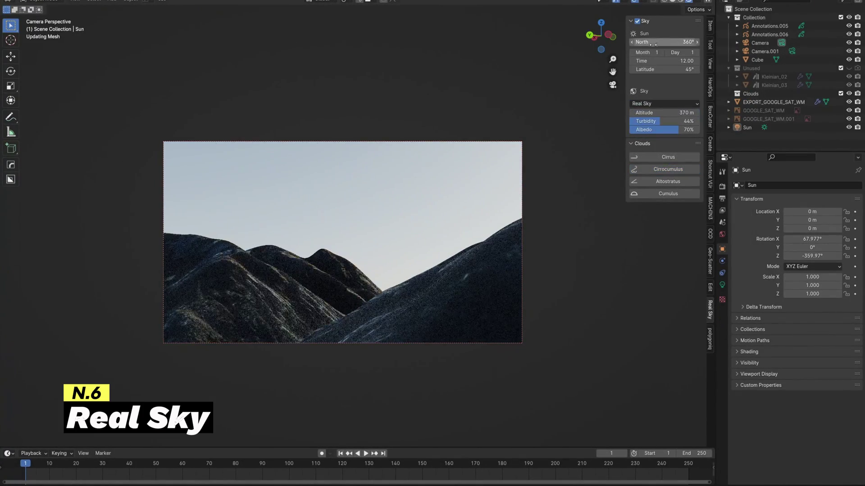
{"action": "left_click_drag", "start_coordinate": [653, 44], "coordinate": [622, 44]}
{"action": "left_click_drag", "start_coordinate": [664, 60], "coordinate": [685, 61]}
Switch the cloud layer from Altostratus to Cumulus and then Cirrus
{"action": "left_click", "coordinate": [662, 181]}
{"action": "left_click", "coordinate": [668, 194]}
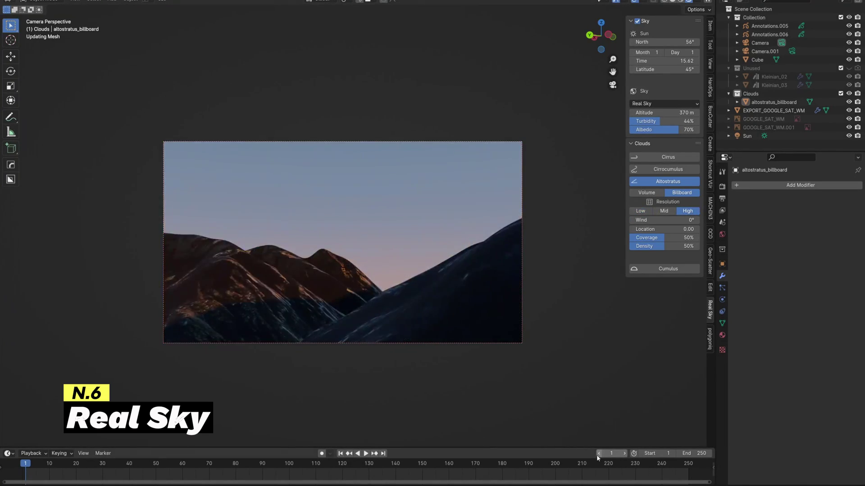
{"action": "left_click", "coordinate": [661, 158]}
Shift the sky to a July evening, turning the sun direction and lowering the latitude
{"action": "mouse_move", "coordinate": [246, 201]}
{"action": "middle_mouse_down"}
{"action": "mouse_move", "coordinate": [369, 293]}
{"action": "mouse_move", "coordinate": [251, 212]}
{"action": "middle_mouse_up"}
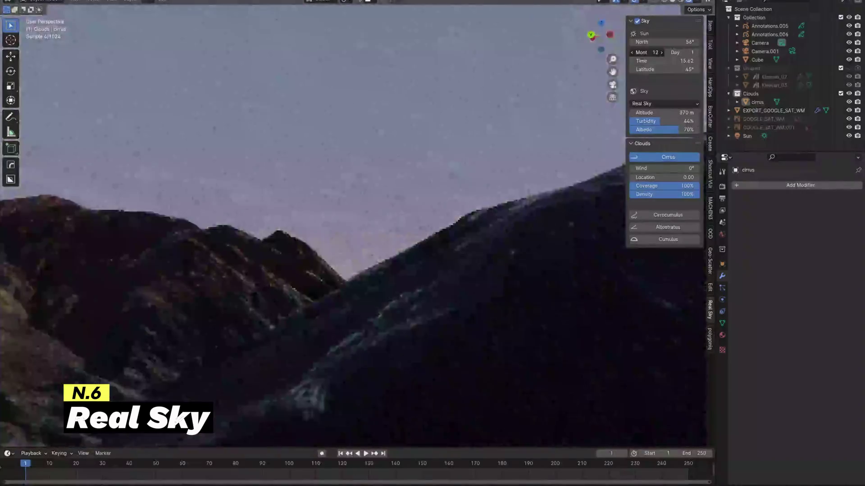
{"action": "left_click_drag", "start_coordinate": [651, 52], "coordinate": [684, 42]}
{"action": "left_click_drag", "start_coordinate": [666, 69], "coordinate": [660, 69]}
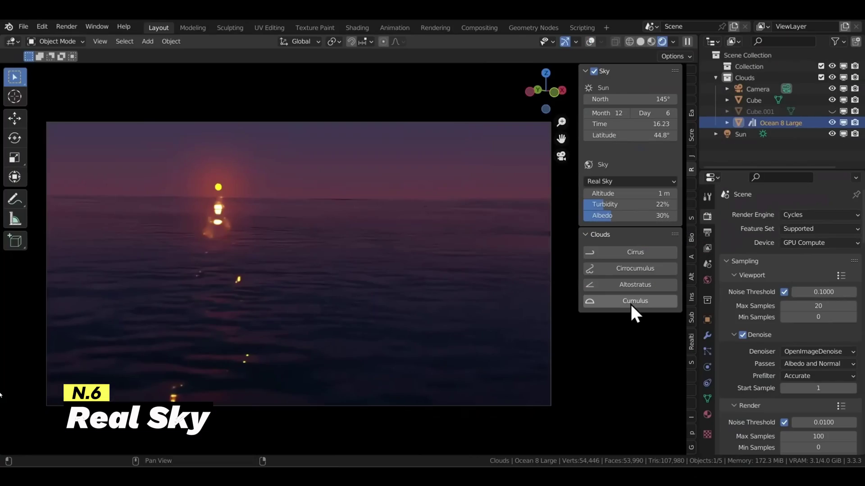
Add Cumulus clouds to the ocean sunset, undoing a coverage drag to keep 30%
{"action": "left_click", "coordinate": [631, 301]}
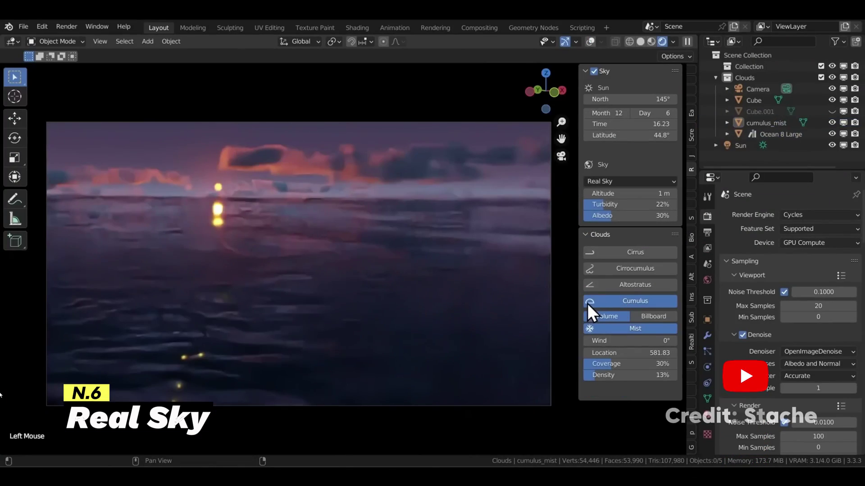
{"action": "left_click_drag", "start_coordinate": [606, 364], "coordinate": [601, 364], "text": "shift"}
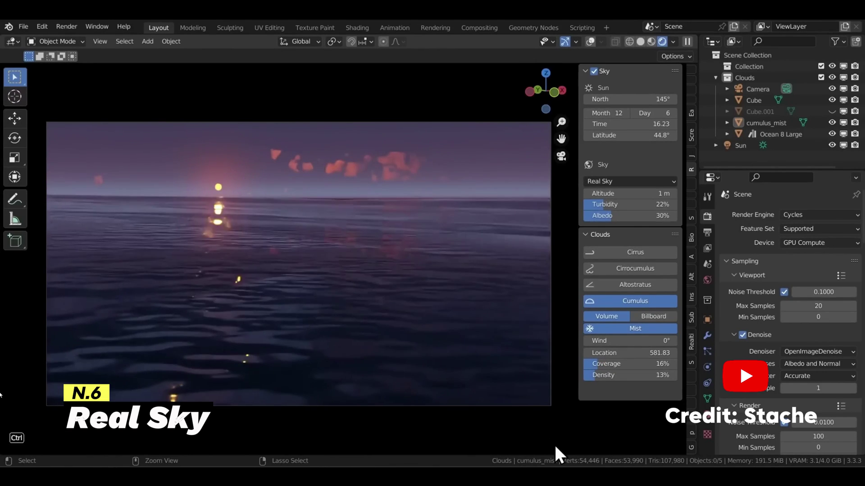
{"action": "key", "text": "ctrl+z"}
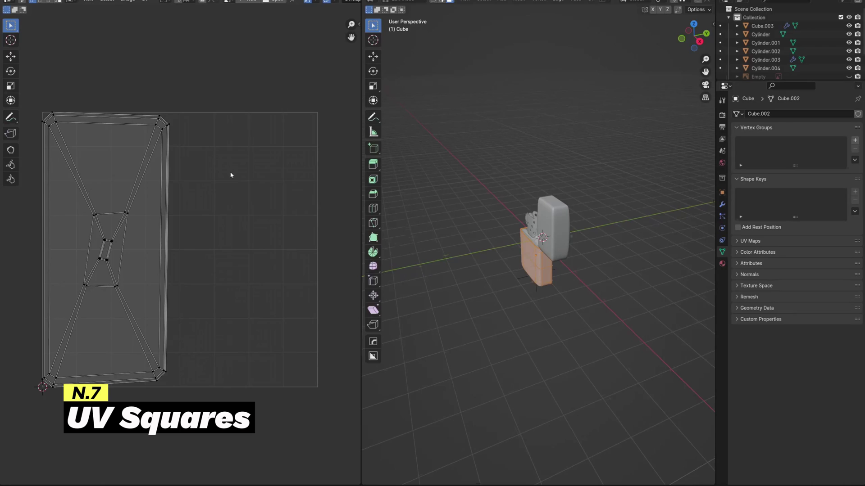
Select all the lighter's UV islands and straighten them into a square grid with UV Squares
{"action": "key", "text": "a"}
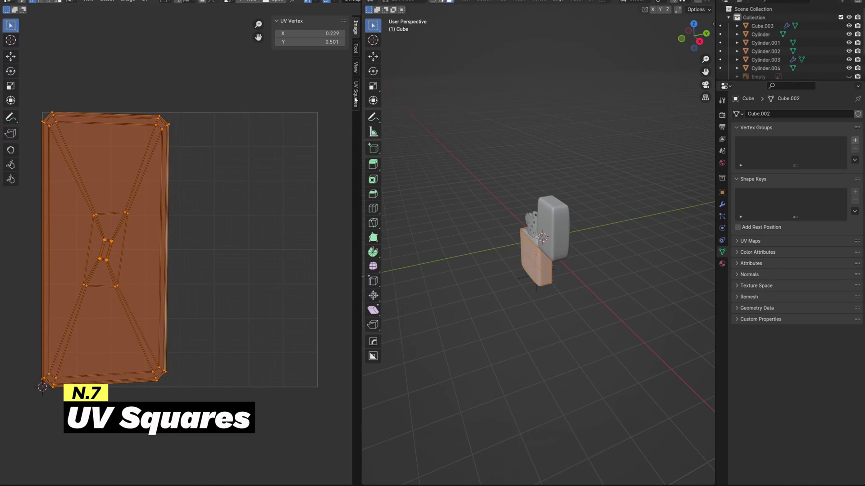
{"action": "left_click", "coordinate": [356, 94]}
{"action": "left_click", "coordinate": [313, 73]}
{"action": "scroll", "coordinate": [229, 182], "scroll_direction": "down", "scroll_amount": 4}
Move and scale the gridded UV islands into place, then display the Render Result image
{"action": "key", "text": "g"}
{"action": "left_click", "coordinate": [252, 212]}
{"action": "key", "text": "s"}
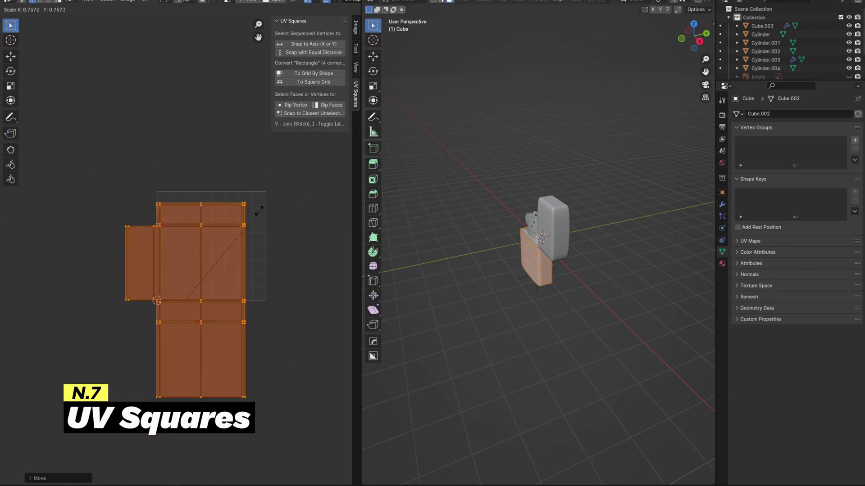
{"action": "scroll", "coordinate": [270, 226], "scroll_direction": "up", "scroll_amount": 2}
{"action": "left_click", "coordinate": [286, 240]}
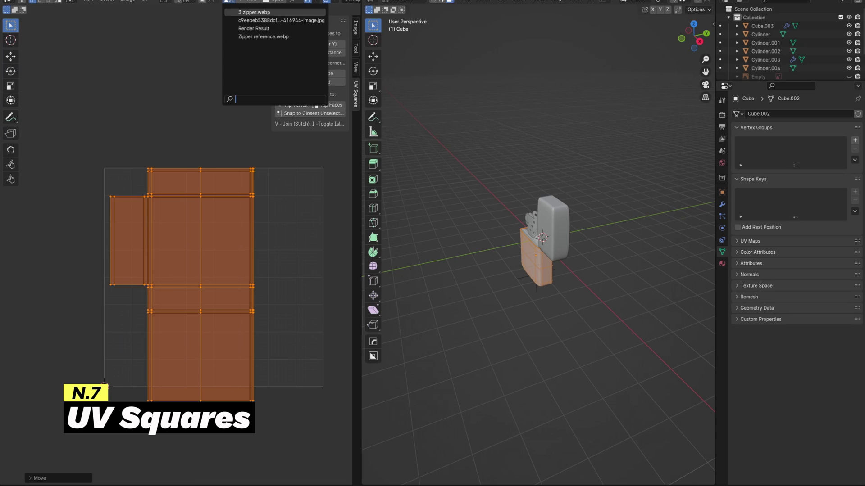
{"action": "left_click", "coordinate": [230, 2]}
{"action": "left_click", "coordinate": [296, 79]}
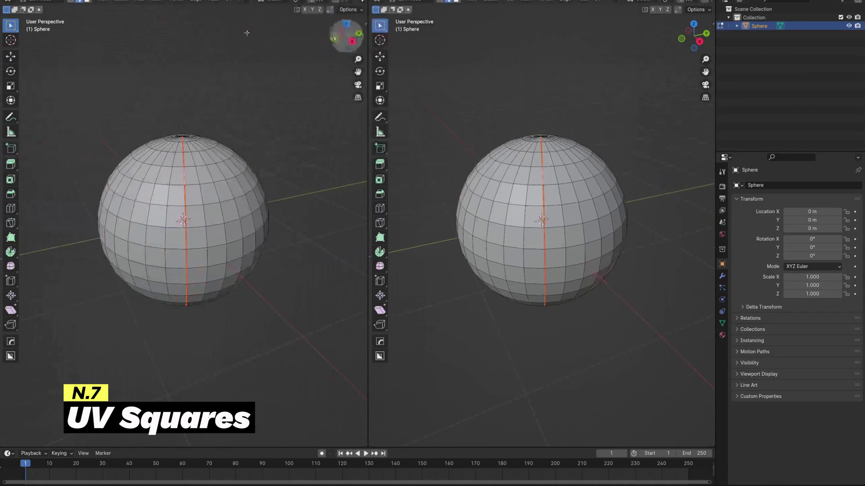
Switch the left area to the UV Editor and widen it
{"action": "left_click", "coordinate": [8, 2]}
{"action": "left_click", "coordinate": [27, 39]}
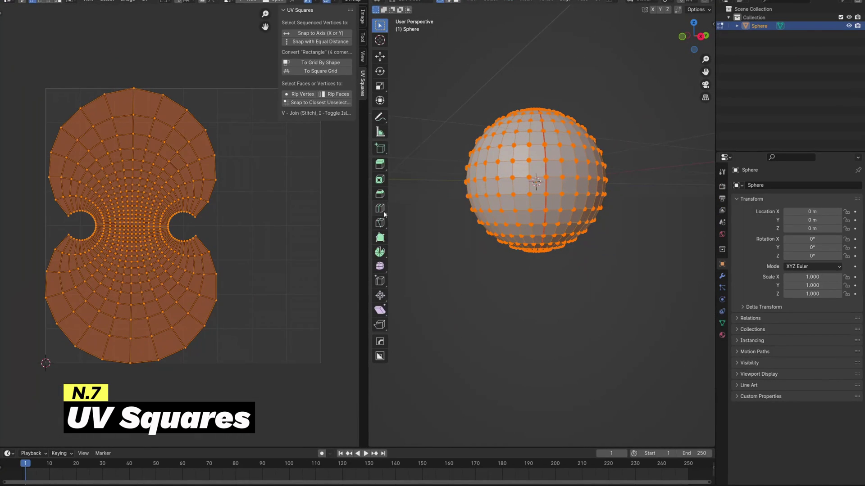
{"action": "left_click_drag", "start_coordinate": [368, 223], "coordinate": [702, 223]}
{"action": "scroll", "coordinate": [465, 222], "scroll_direction": "up", "scroll_amount": 1}
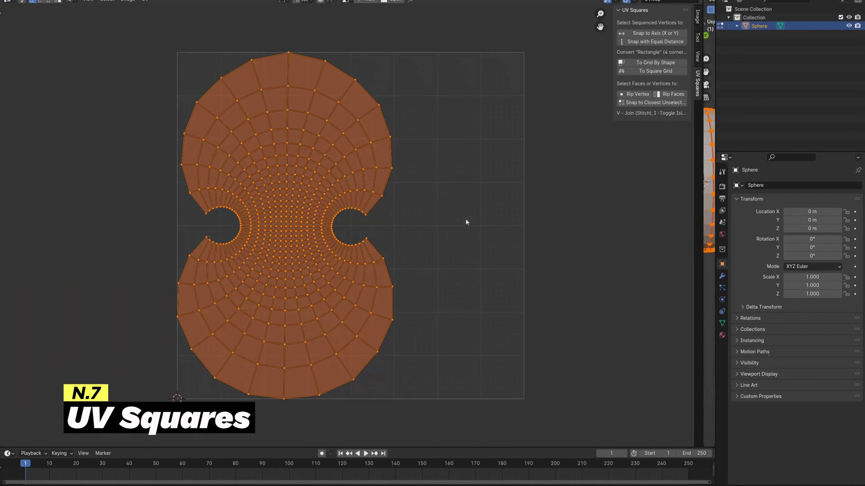
Apply UV Squares To Grid By Shape to reshape the sphere's island into even squares
{"action": "left_click", "coordinate": [651, 63]}
{"action": "scroll", "coordinate": [436, 251], "scroll_direction": "down", "scroll_amount": 2}
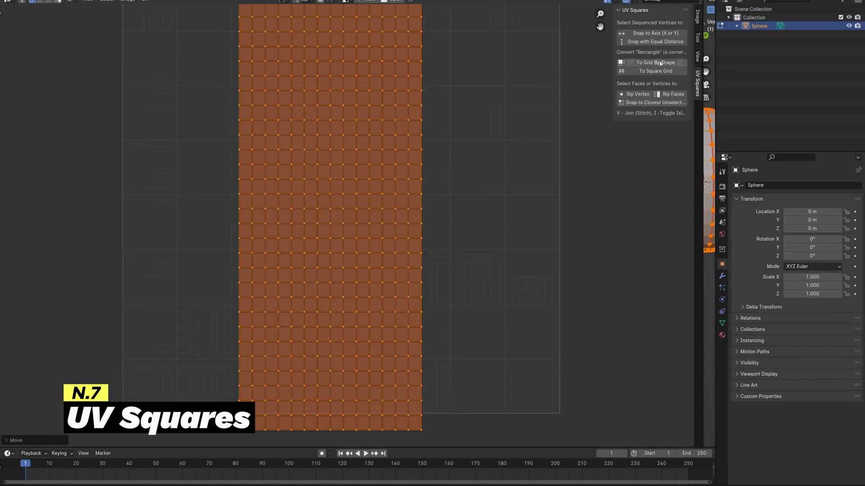
{"action": "left_click", "coordinate": [661, 64]}
{"action": "scroll", "coordinate": [486, 129], "scroll_direction": "down", "scroll_amount": 2}
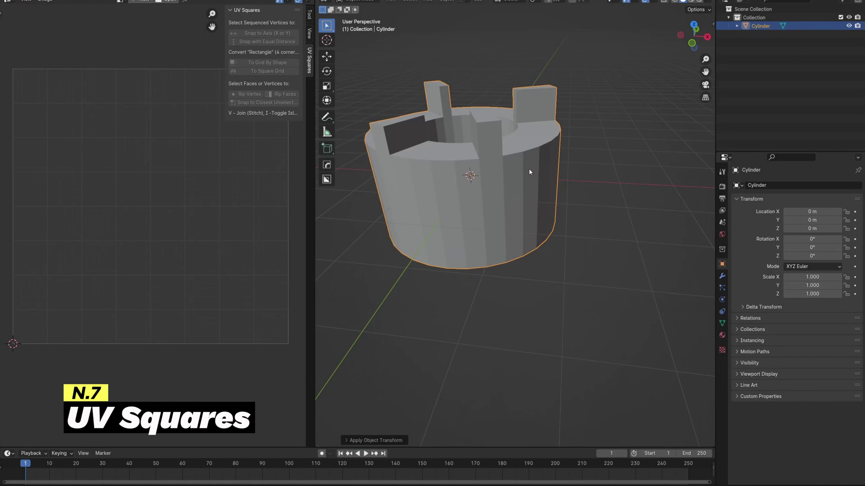
Unwrap the crown-shaped cylinder's faces into UV islands in Edit Mode
{"action": "key", "text": "Tab"}
{"action": "key", "text": "u"}
{"action": "left_click", "coordinate": [529, 170]}
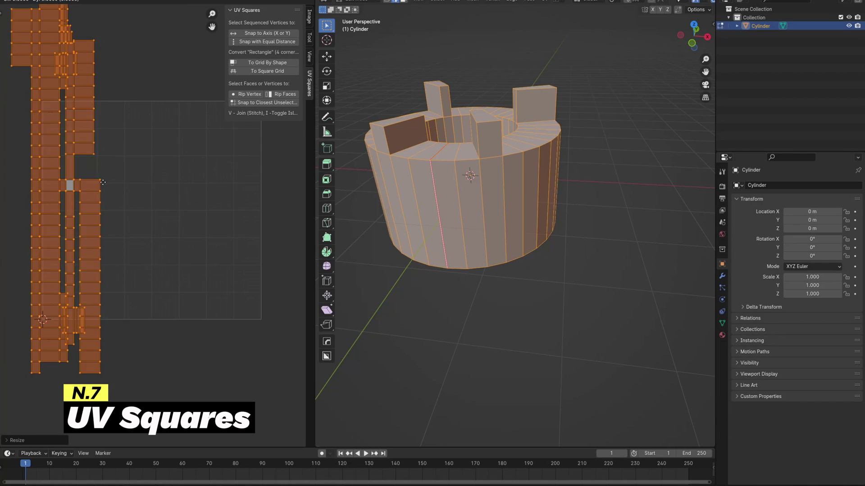
{"action": "left_click", "coordinate": [185, 214]}
{"action": "scroll", "coordinate": [185, 215], "scroll_direction": "down", "scroll_amount": 2}
Re-unwrap the cylinder and lay its squeezed island out as a square grid
{"action": "key", "text": "u"}
{"action": "left_click", "coordinate": [454, 176]}
{"action": "scroll", "coordinate": [169, 249], "scroll_direction": "up", "scroll_amount": 2}
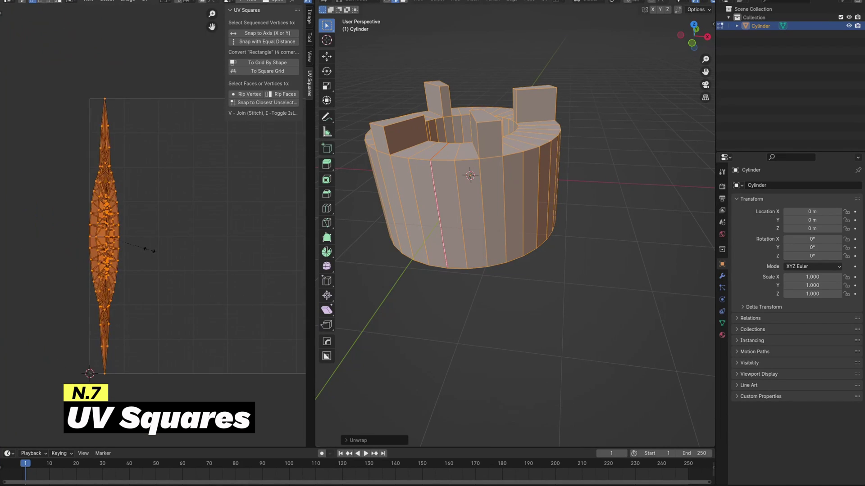
{"action": "left_click", "coordinate": [150, 249]}
{"action": "left_click", "coordinate": [48, 190]}
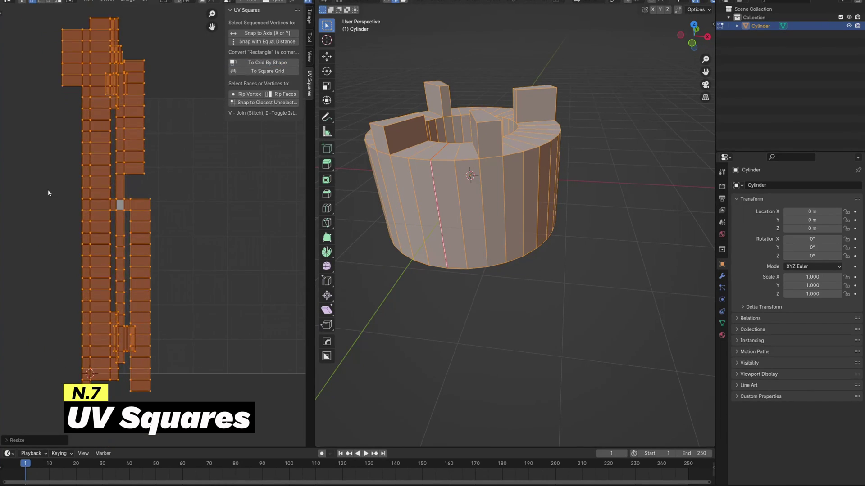
{"action": "scroll", "coordinate": [48, 189], "scroll_direction": "down", "scroll_amount": 2}
{"action": "left_click", "coordinate": [154, 197], "text": "alt"}
Delete the cylinder, add a torus and enter Edit Mode on it
{"action": "key", "text": "Tab"}
{"action": "key", "text": "x"}
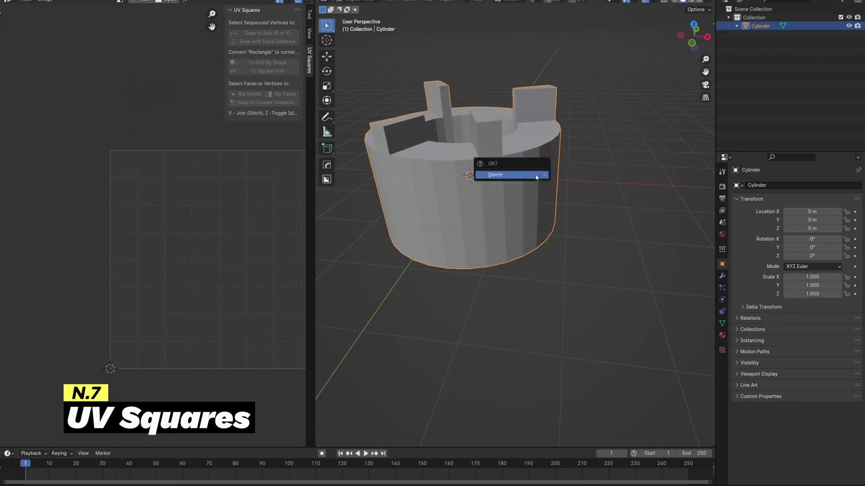
{"action": "left_click", "coordinate": [535, 174]}
{"action": "key", "text": "shift+a"}
{"action": "left_click", "coordinate": [577, 223]}
{"action": "key", "text": "Tab"}
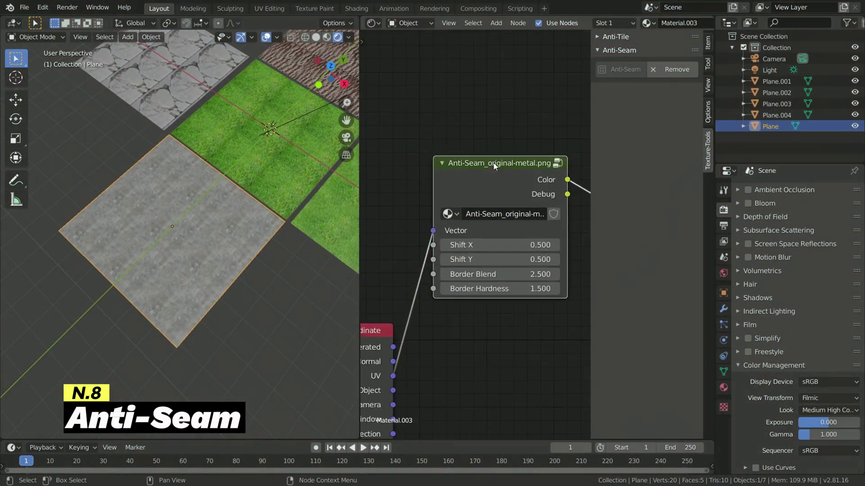
Reposition the Anti-Seam node (Shift 0.500) and pan the graph to reveal the shader node
{"action": "left_click_drag", "start_coordinate": [494, 166], "coordinate": [479, 139]}
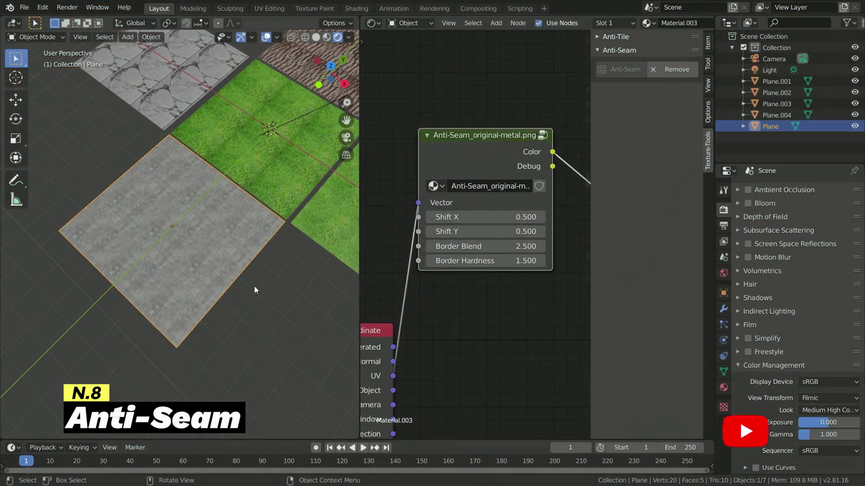
{"action": "scroll", "coordinate": [251, 270], "scroll_direction": "up", "scroll_amount": 2}
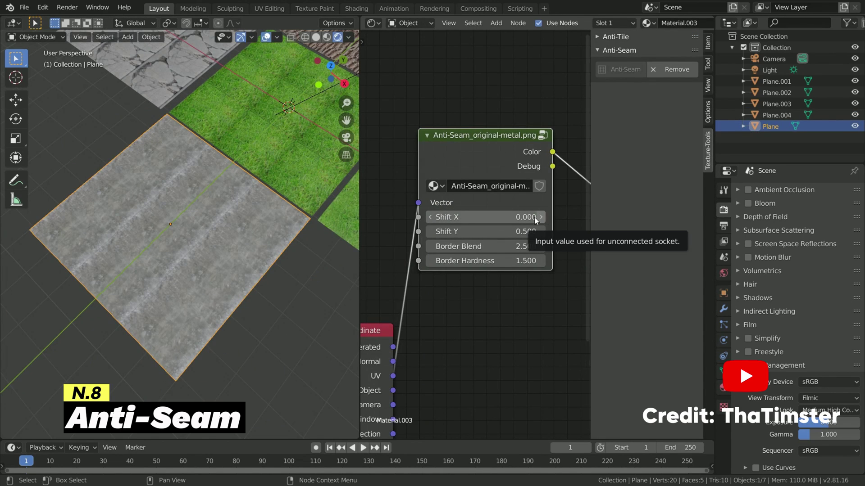
{"action": "scroll", "coordinate": [306, 312], "scroll_direction": "up", "scroll_amount": 2}
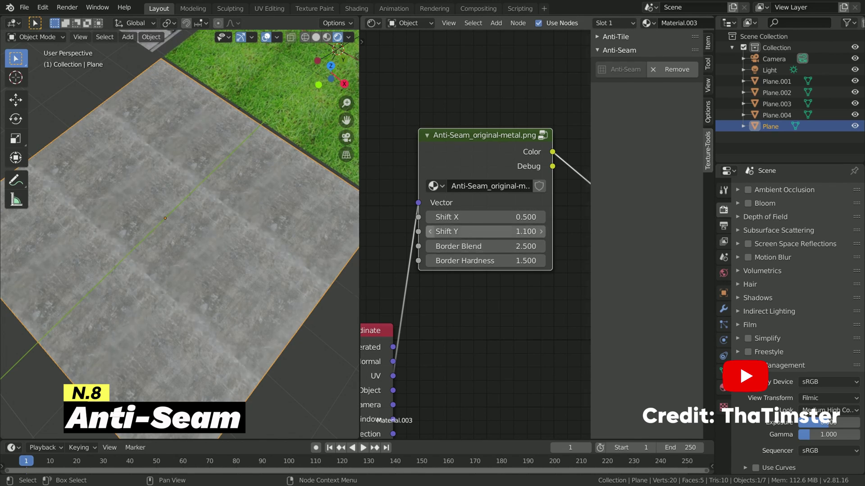
{"action": "scroll", "coordinate": [203, 216], "scroll_direction": "down", "scroll_amount": 3}
{"action": "middle_click_drag", "start_coordinate": [552, 155], "coordinate": [418, 132]}
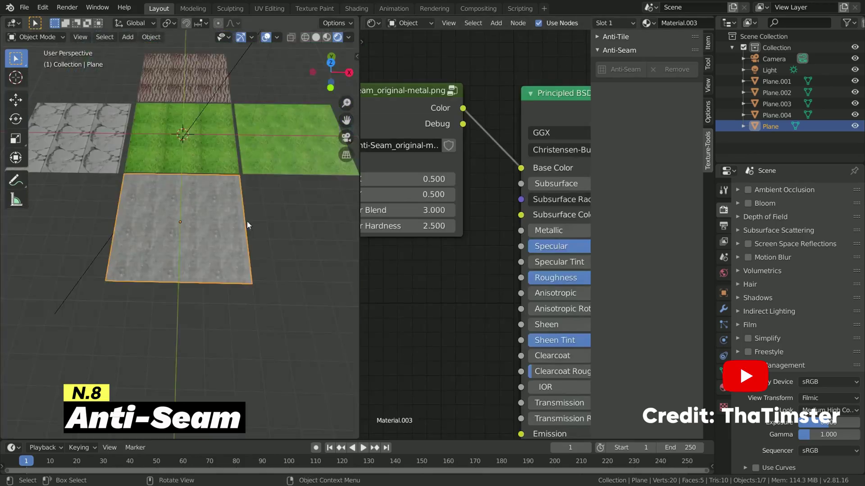
Make the grass texture seamless with Anti-Seam, setting Shift X 0.400 and Border Blend 8.200
{"action": "left_click", "coordinate": [198, 181]}
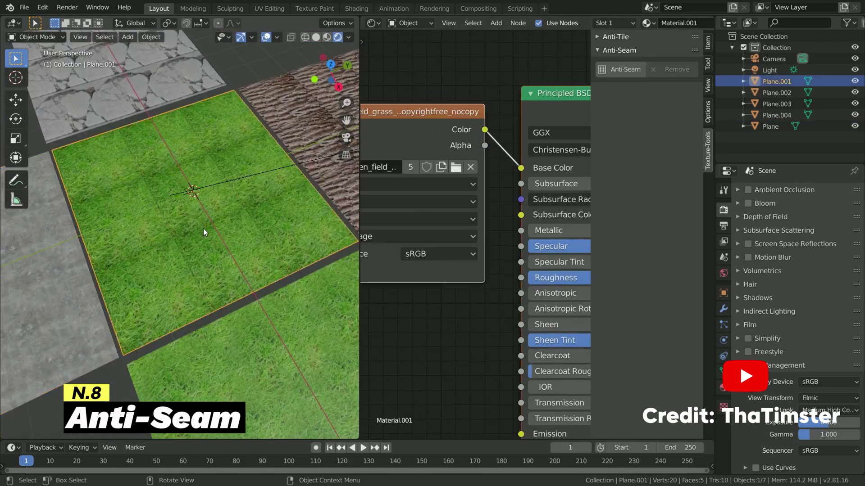
{"action": "scroll", "coordinate": [264, 282], "scroll_direction": "up", "scroll_amount": 3}
{"action": "scroll", "coordinate": [265, 281], "scroll_direction": "down", "scroll_amount": 5}
{"action": "left_click", "coordinate": [621, 70]}
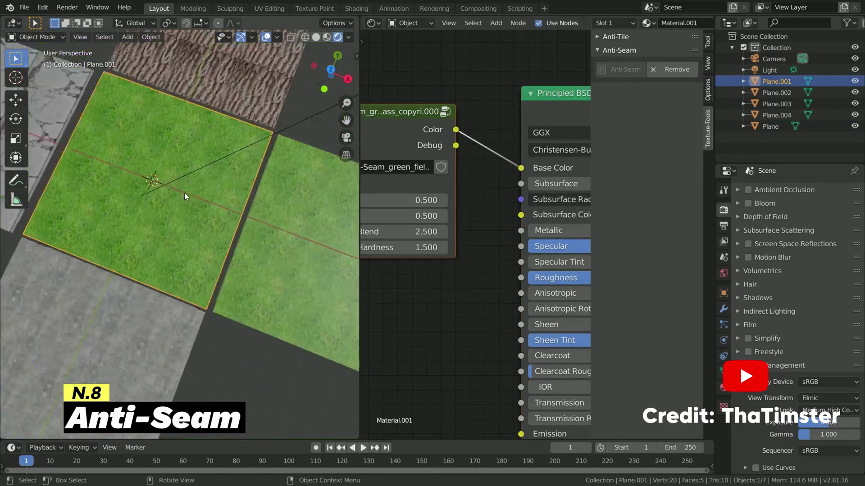
{"action": "scroll", "coordinate": [215, 89], "scroll_direction": "up", "scroll_amount": 5}
{"action": "scroll", "coordinate": [214, 89], "scroll_direction": "down", "scroll_amount": 3}
{"action": "middle_click_drag", "start_coordinate": [323, 203], "coordinate": [398, 198]}
{"action": "left_click", "coordinate": [398, 195]}
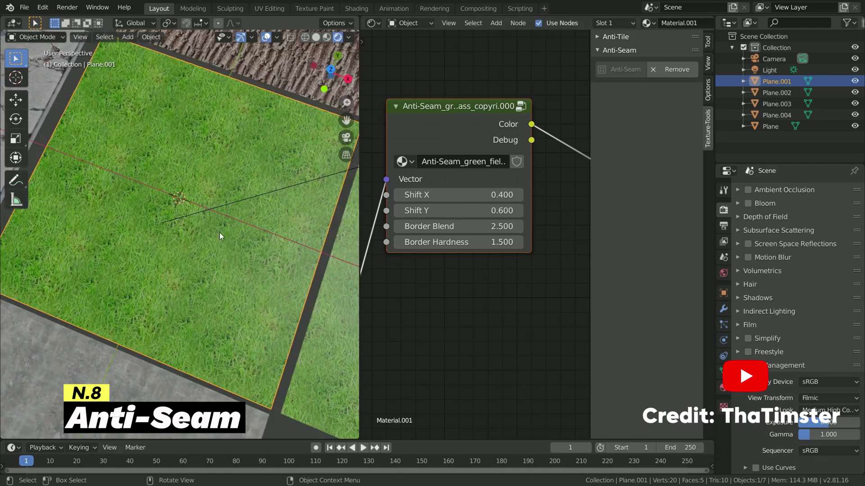
{"action": "scroll", "coordinate": [221, 236], "scroll_direction": "up", "scroll_amount": 3}
{"action": "mouse_move", "coordinate": [450, 226]}
{"action": "left_mouse_down"}
{"action": "mouse_move", "coordinate": [477, 226]}
{"action": "mouse_move", "coordinate": [449, 243]}
{"action": "left_mouse_up"}
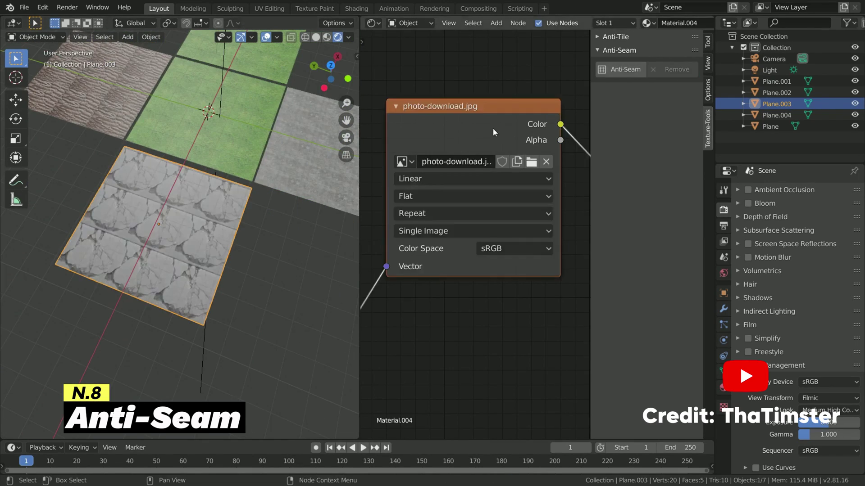
Swap the texture image to bark.png, then photo-download.jpg, and lower Border Blend to 1.800
{"action": "left_click", "coordinate": [402, 161]}
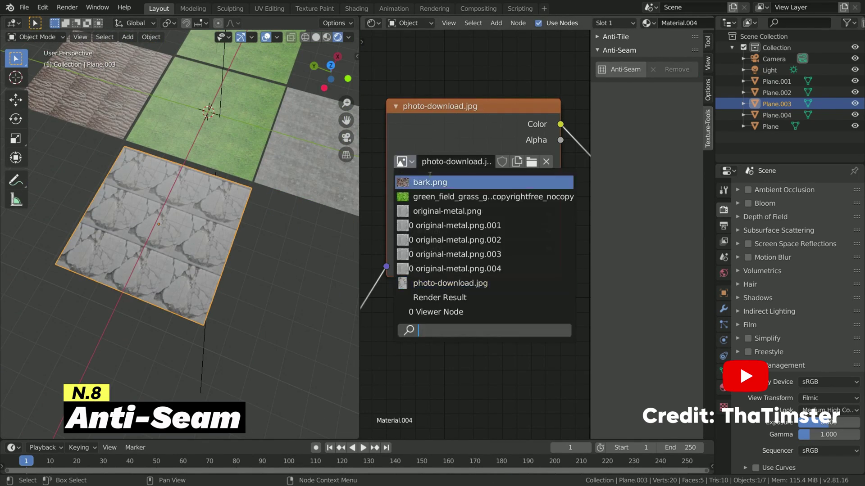
{"action": "left_click", "coordinate": [431, 182]}
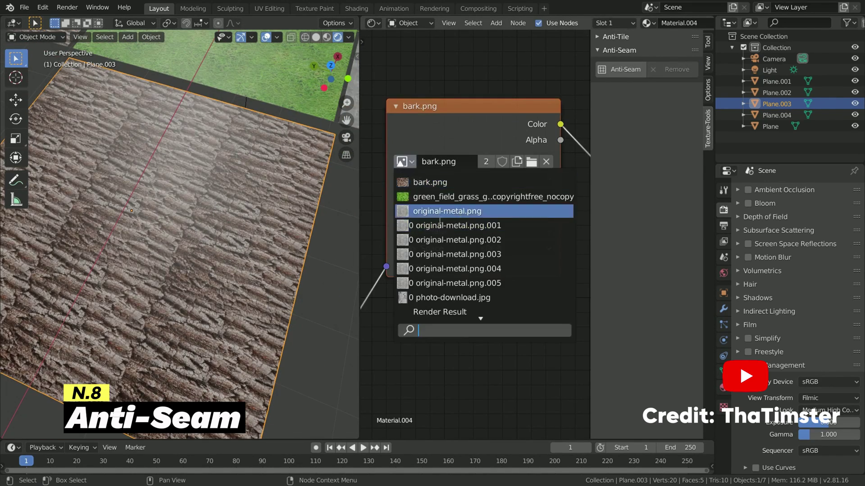
{"action": "left_click", "coordinate": [441, 297]}
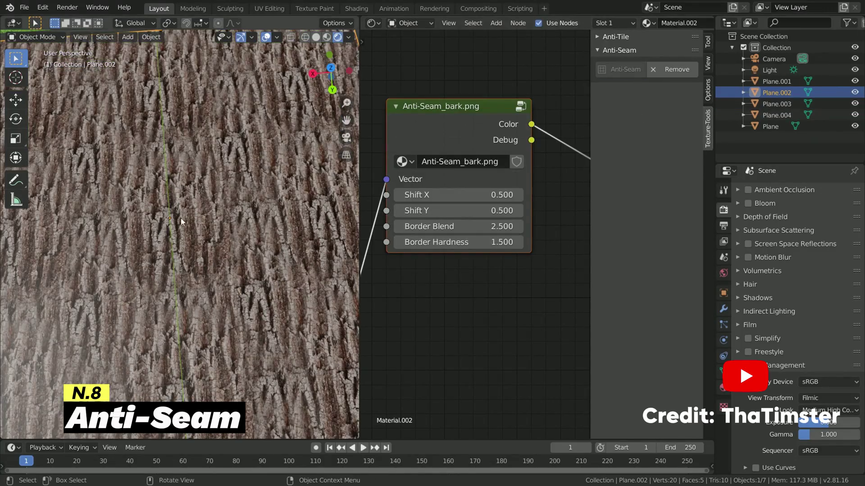
{"action": "middle_click_drag", "start_coordinate": [181, 220], "coordinate": [204, 91]}
{"action": "left_click_drag", "start_coordinate": [450, 228], "coordinate": [432, 242]}
{"action": "scroll", "coordinate": [234, 204], "scroll_direction": "down", "scroll_amount": 5}
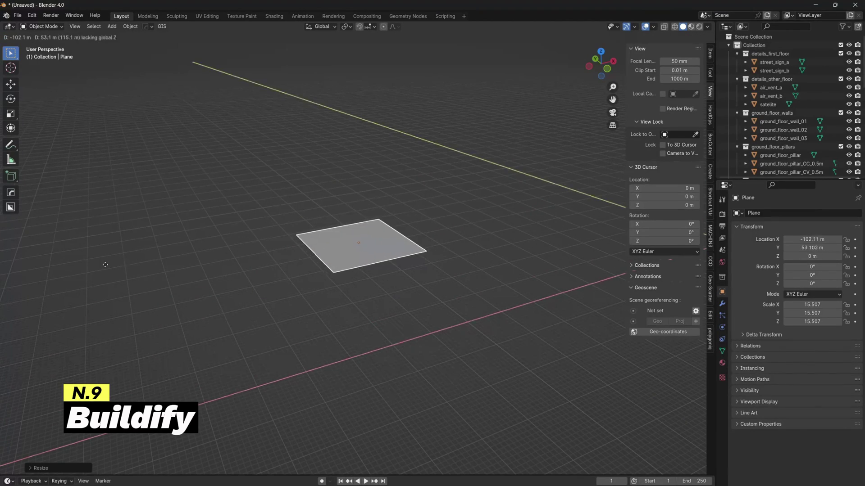
Centre the view on the plane and scale it along X into a rectangle
{"action": "left_click", "coordinate": [105, 264]}
{"action": "key", "text": "KP_Decimal"}
{"action": "key", "text": "s"}
{"action": "key", "text": "x"}
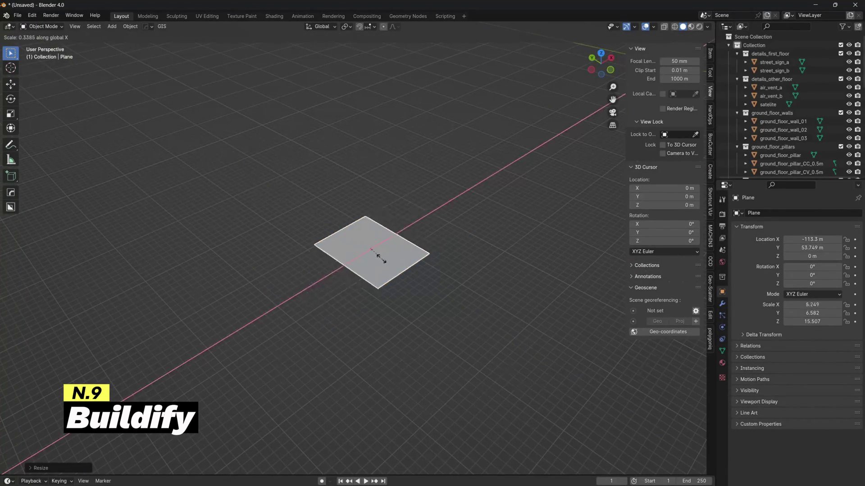
{"action": "left_click", "coordinate": [378, 257]}
Add a Geometry Nodes modifier to the plane, leaving it without a node group
{"action": "left_click", "coordinate": [722, 303]}
{"action": "key", "text": "shift+a"}
{"action": "left_click", "coordinate": [753, 224]}
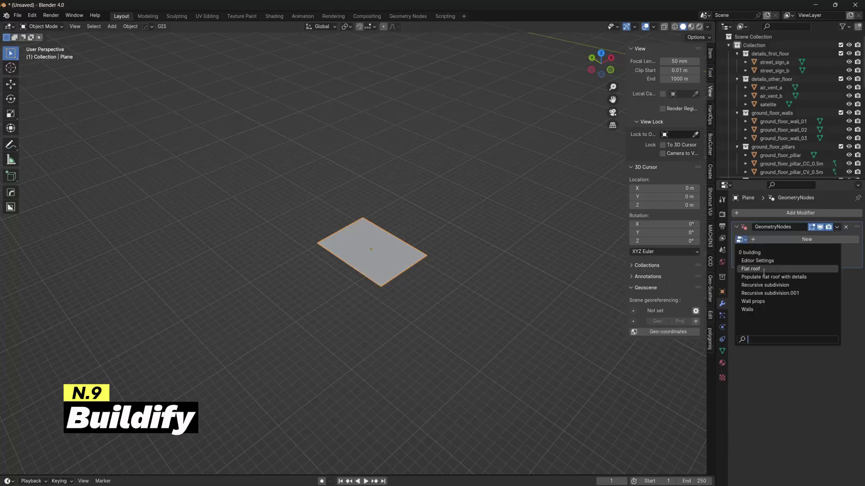
{"action": "left_click", "coordinate": [750, 253]}
{"action": "key", "text": "ctrl+a"}
{"action": "left_click", "coordinate": [367, 283]}
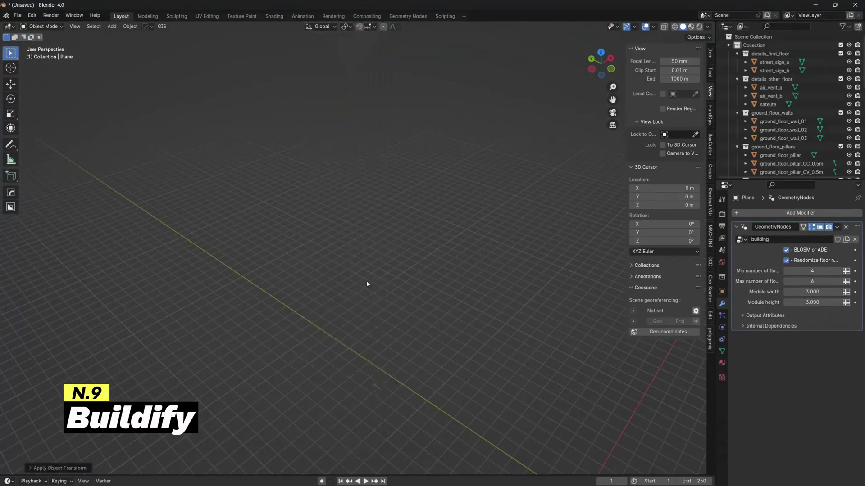
{"action": "key", "text": "ctrl+z"}
{"action": "key", "text": "ctrl+z"}
{"action": "key", "text": "ctrl+z"}
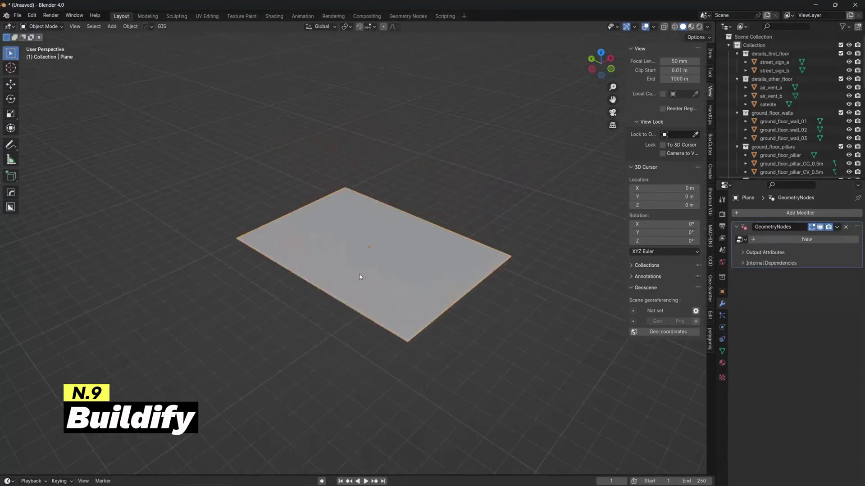
Assign the building node group and stretch the plane along Y in Edit Mode
{"action": "left_click", "coordinate": [758, 254]}
{"action": "key", "text": "Tab"}
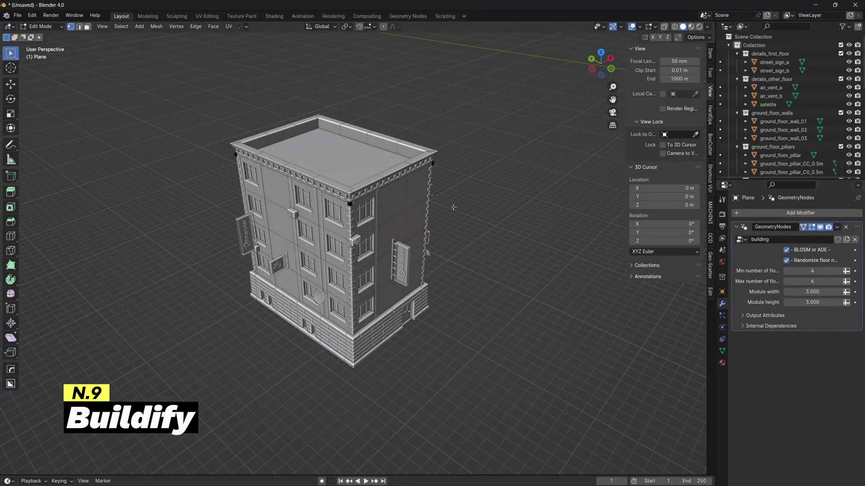
{"action": "key", "text": "g"}
{"action": "key", "text": "y"}
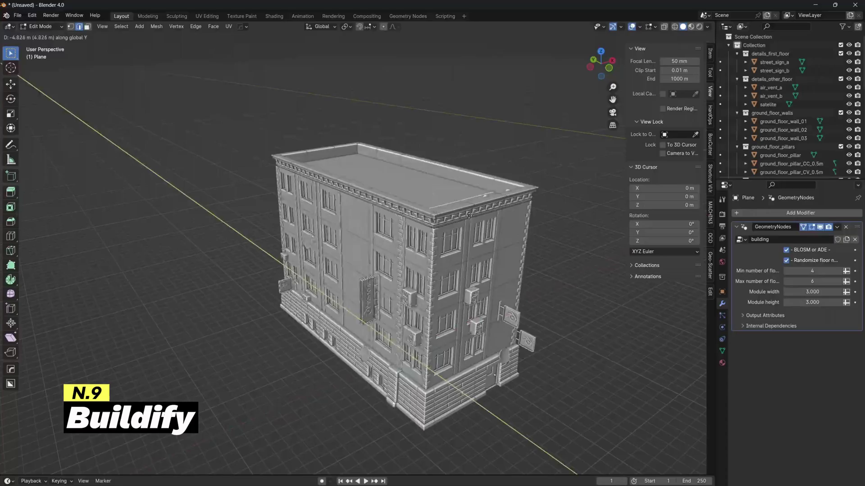
{"action": "left_click", "coordinate": [384, 324]}
{"action": "scroll", "coordinate": [424, 286], "scroll_direction": "down", "scroll_amount": 4}
Extrude a side into an L-shaped wing and preview the building with materials
{"action": "middle_click_drag", "start_coordinate": [390, 303], "coordinate": [472, 264]}
{"action": "key", "text": "e"}
{"action": "right_click", "coordinate": [448, 304]}
{"action": "right_click", "coordinate": [530, 304]}
{"action": "middle_click_drag", "start_coordinate": [531, 304], "coordinate": [496, 252]}
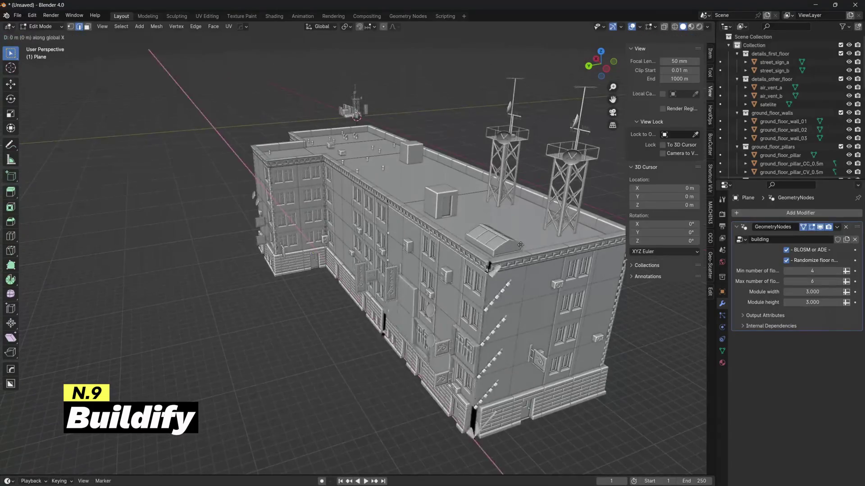
{"action": "left_click", "coordinate": [691, 27]}
{"action": "scroll", "coordinate": [444, 227], "scroll_direction": "up", "scroll_amount": 3}
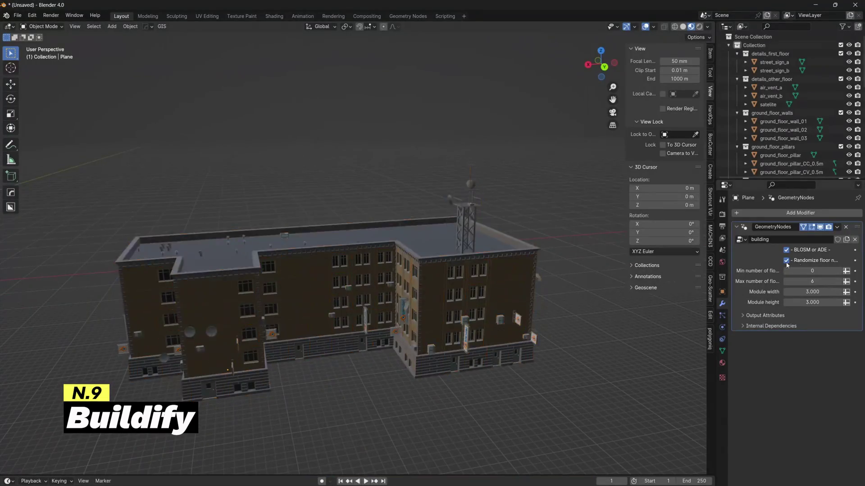
Vary the building's minimum floors (22, 7, 30, 28) while orbiting in solid shading
{"action": "left_click_drag", "start_coordinate": [793, 271], "coordinate": [824, 270]}
{"action": "mouse_move", "coordinate": [451, 270]}
{"action": "middle_mouse_down"}
{"action": "mouse_move", "coordinate": [492, 279]}
{"action": "mouse_move", "coordinate": [478, 270]}
{"action": "middle_mouse_up"}
{"action": "left_click", "coordinate": [707, 27]}
{"action": "left_click", "coordinate": [683, 27]}
{"action": "middle_click_drag", "start_coordinate": [405, 271], "coordinate": [495, 270]}
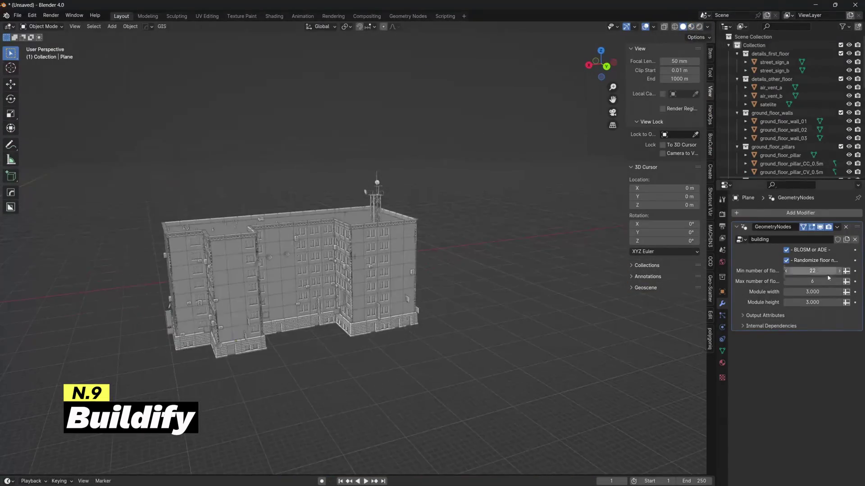
{"action": "mouse_move", "coordinate": [812, 270]}
{"action": "left_mouse_down"}
{"action": "mouse_move", "coordinate": [793, 271]}
{"action": "mouse_move", "coordinate": [834, 270]}
{"action": "left_mouse_up"}
{"action": "left_click_drag", "start_coordinate": [813, 281], "coordinate": [792, 281]}
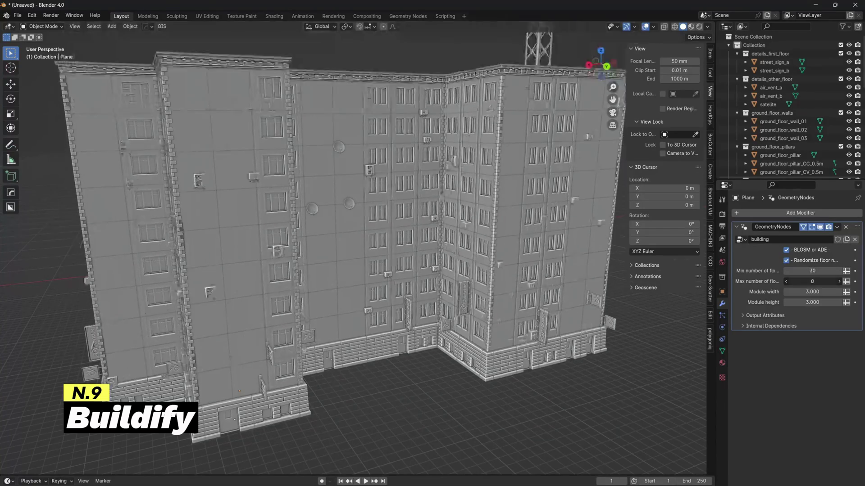
{"action": "middle_click_drag", "start_coordinate": [496, 279], "coordinate": [511, 276]}
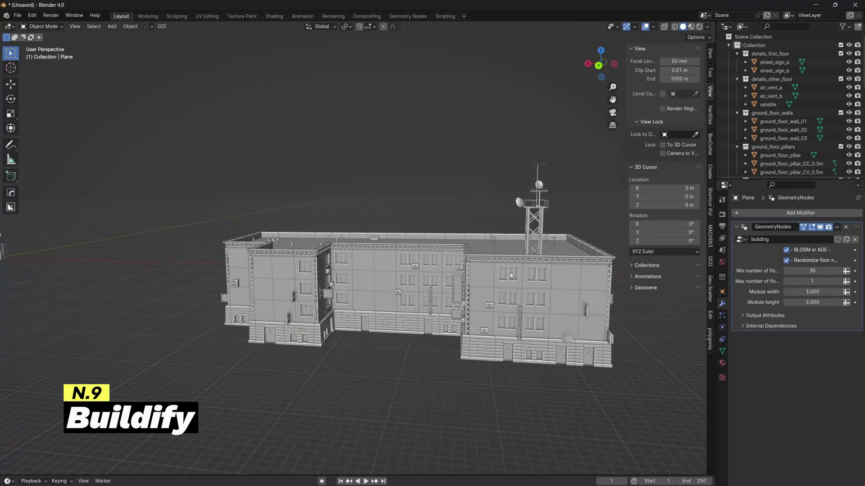
{"action": "left_click_drag", "start_coordinate": [799, 270], "coordinate": [793, 271]}
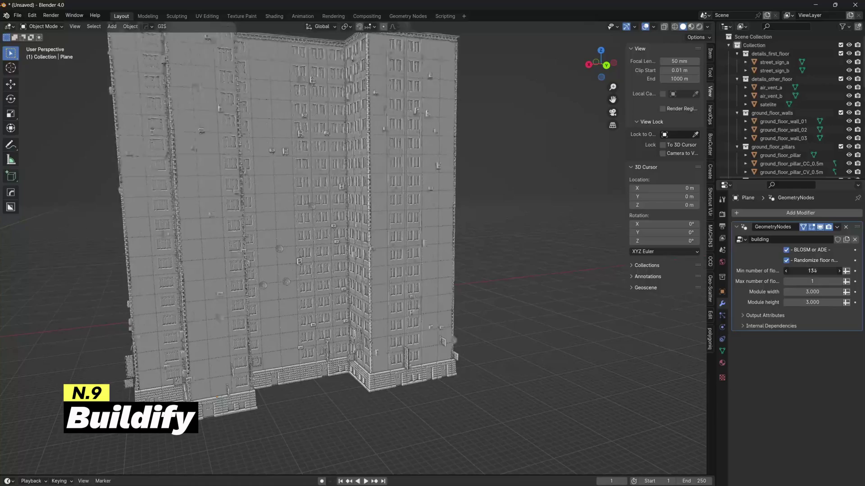
{"action": "middle_click_drag", "start_coordinate": [405, 306], "coordinate": [423, 304]}
{"action": "scroll", "coordinate": [423, 305], "scroll_direction": "up", "scroll_amount": 3}
Set the maximum number of floors to 20 and open the Geometry Nodes workspace
{"action": "left_click", "coordinate": [812, 281]}
{"action": "type", "text": "20"}
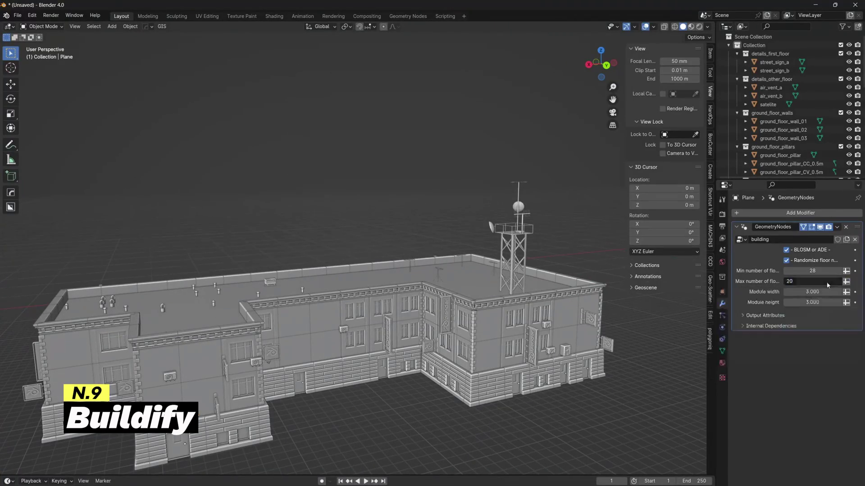
{"action": "key", "text": "Return"}
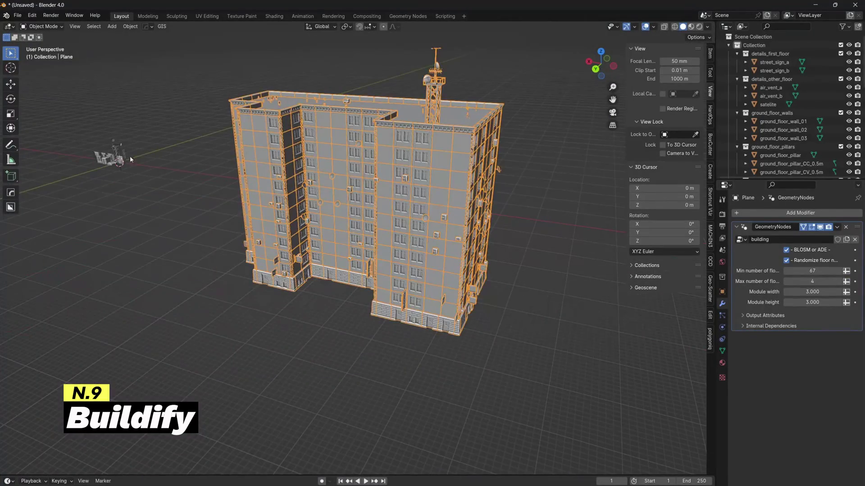
{"action": "scroll", "coordinate": [131, 159], "scroll_direction": "up", "scroll_amount": 2}
{"action": "left_click", "coordinate": [407, 16]}
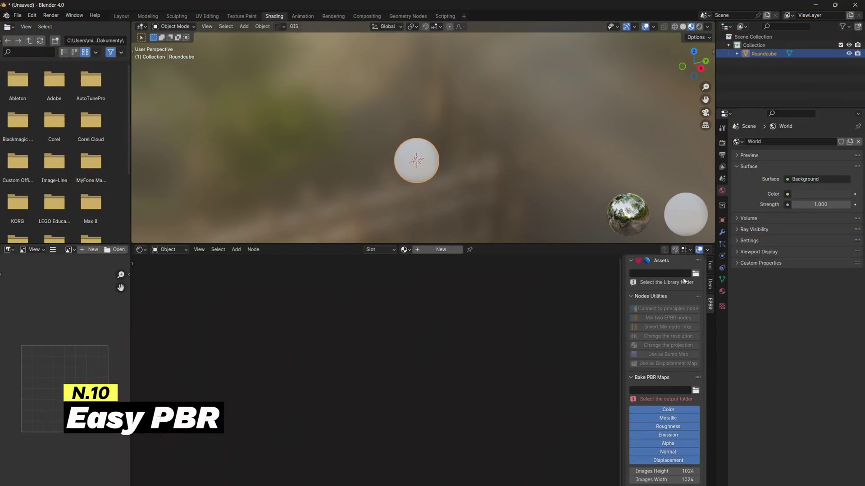
Smooth-shade the new sphere and apply the online Easy PBR material Asphalt 018
{"action": "left_click", "coordinate": [671, 368]}
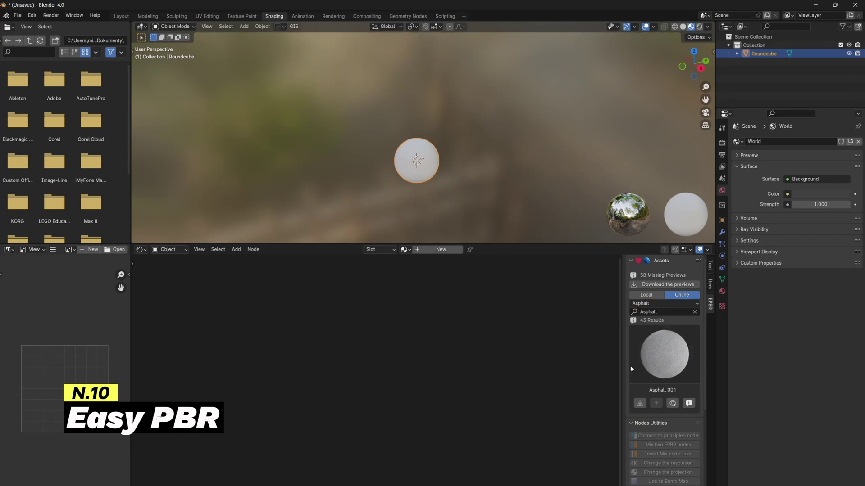
{"action": "scroll", "coordinate": [460, 155], "scroll_direction": "up", "scroll_amount": 5}
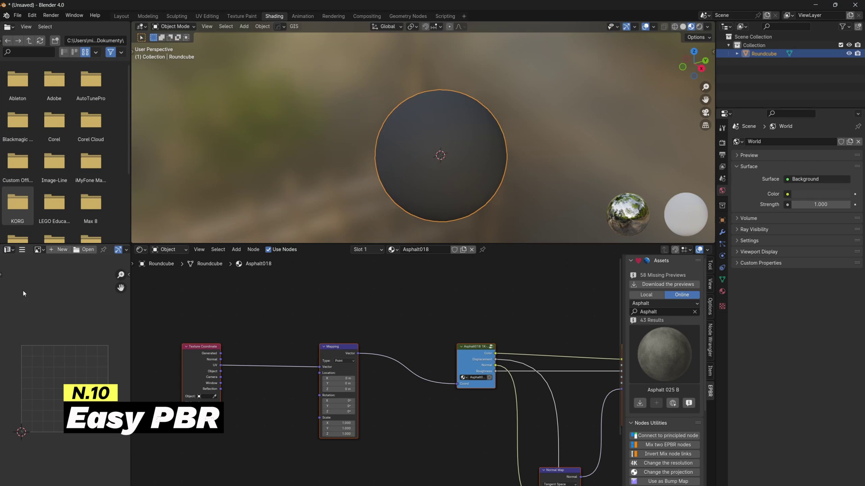
{"action": "key", "text": "Tab"}
{"action": "key", "text": "u"}
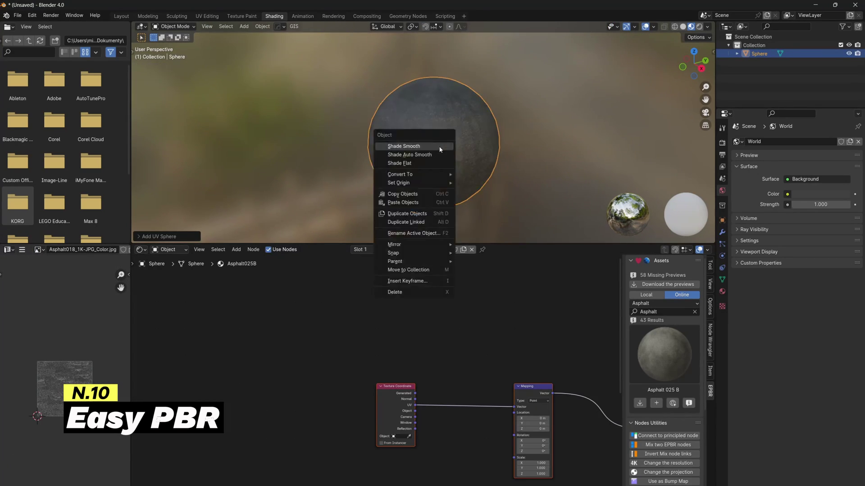
{"action": "left_click", "coordinate": [439, 144]}
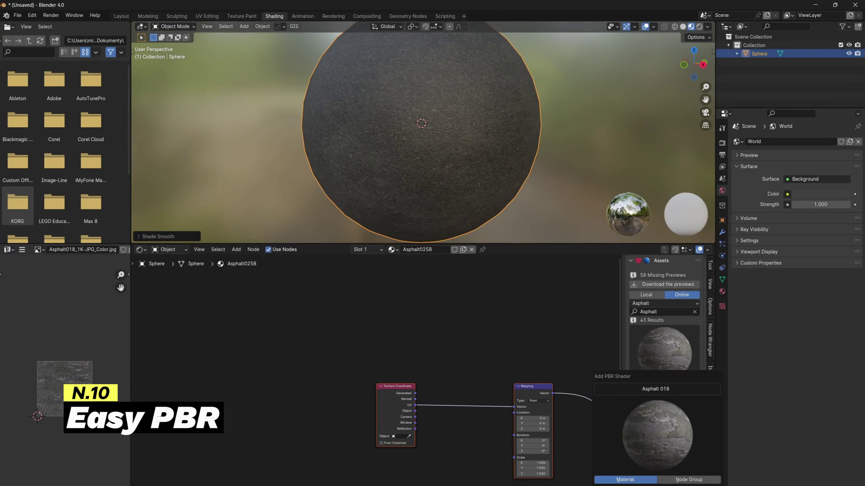
{"action": "left_click", "coordinate": [657, 403]}
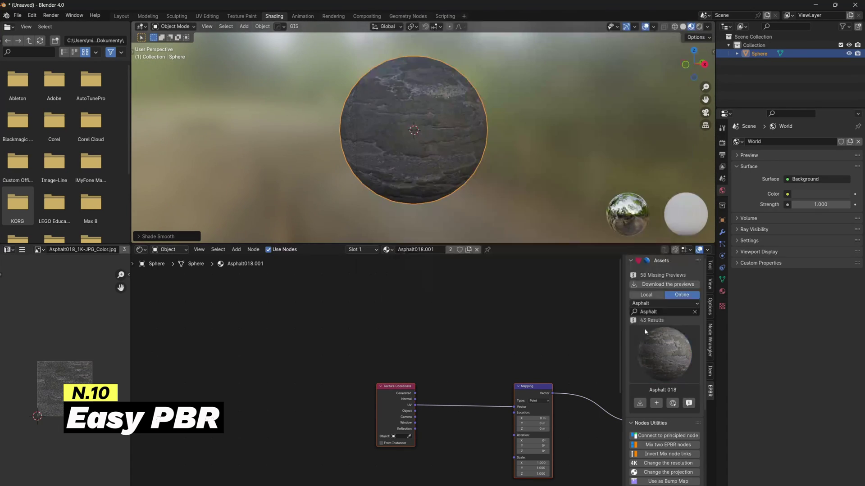
Choose the Cardboard category and add Cardboard 001 to the sphere
{"action": "left_click", "coordinate": [664, 299]}
{"action": "left_click", "coordinate": [405, 376]}
{"action": "left_click", "coordinate": [639, 399]}
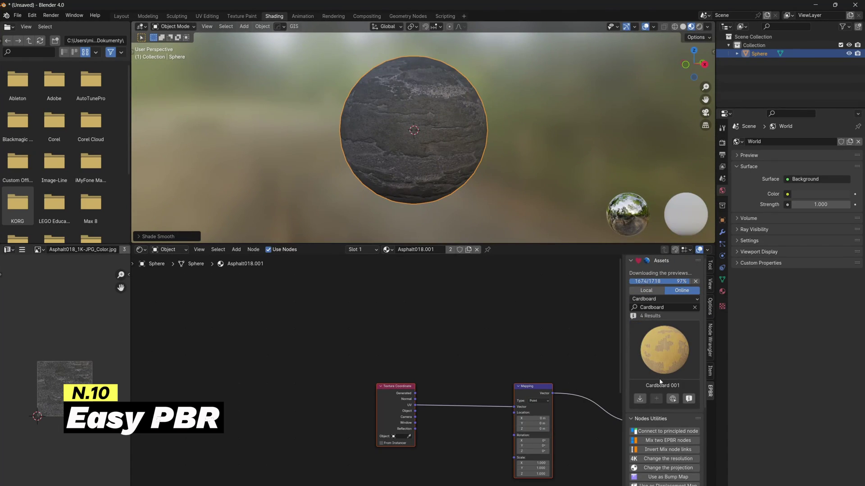
{"action": "left_click", "coordinate": [656, 398]}
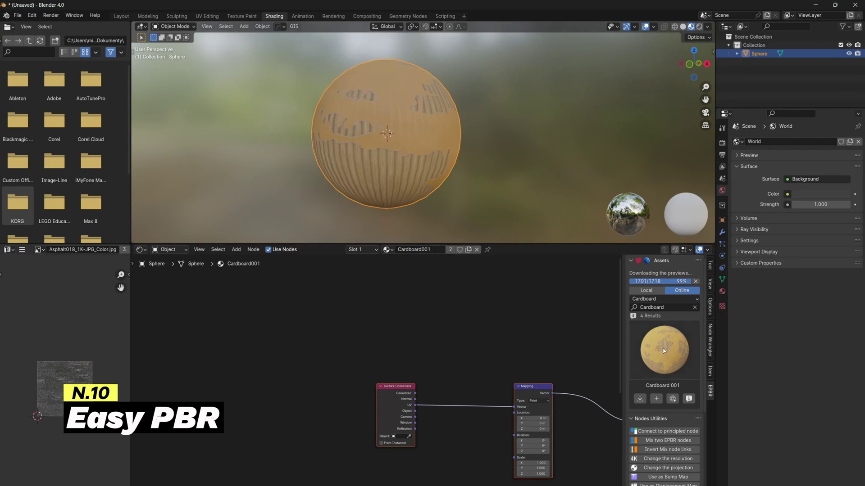
Choose the Chip category, pick a resolution and start downloading a Chip material
{"action": "left_click", "coordinate": [664, 299]}
{"action": "left_click", "coordinate": [383, 376]}
{"action": "left_click", "coordinate": [639, 399]}
{"action": "left_click", "coordinate": [618, 450]}
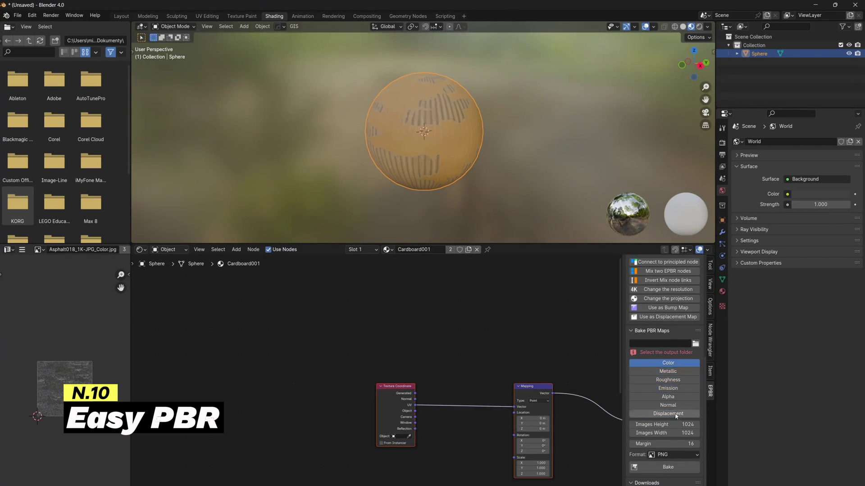
Apply the Chip 001 material to the sphere to preview it
{"action": "scroll", "coordinate": [675, 416], "scroll_direction": "up", "scroll_amount": 8}
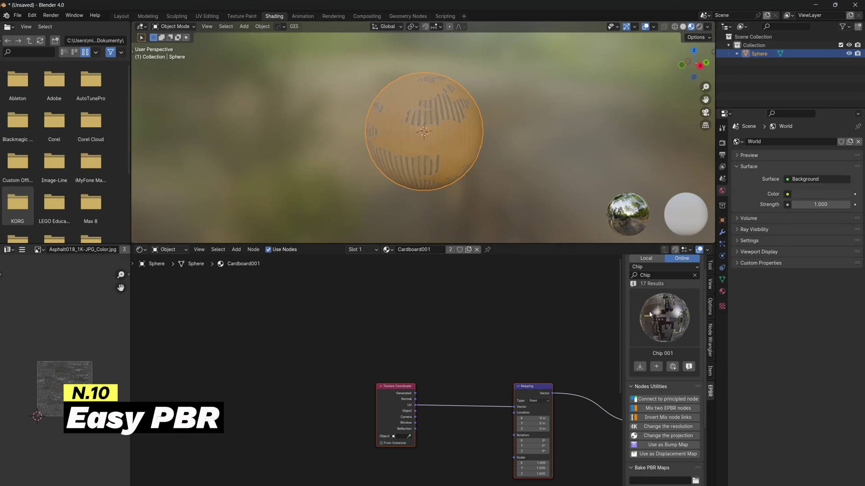
{"action": "left_click", "coordinate": [657, 367]}
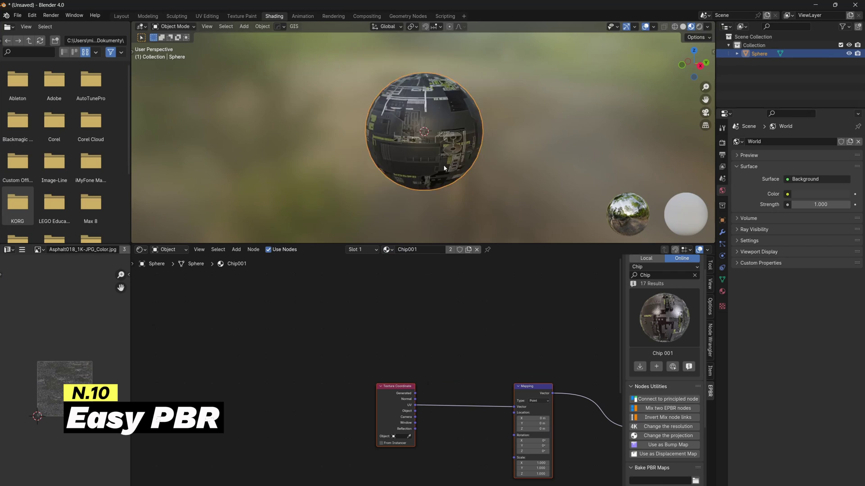
{"action": "middle_click_drag", "start_coordinate": [444, 168], "coordinate": [478, 171]}
Bake the Asphalt018.001 roughness map as OpenEXR into the chosen output folder
{"action": "scroll", "coordinate": [676, 418], "scroll_direction": "down", "scroll_amount": 5}
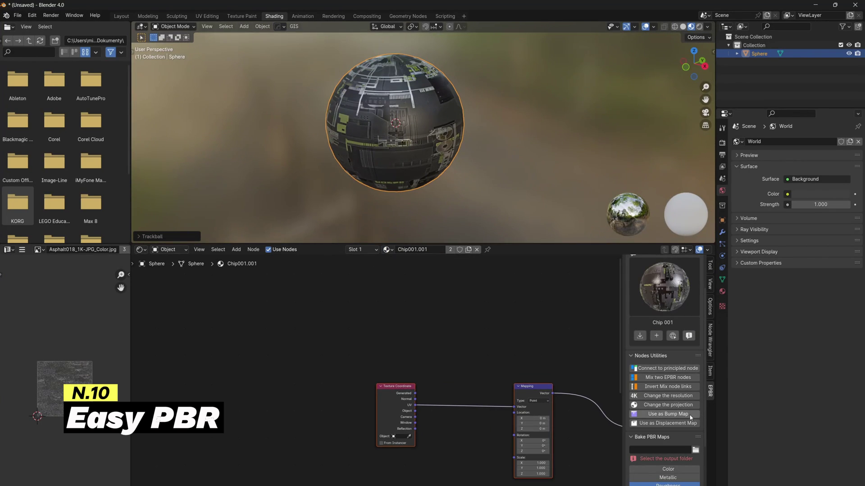
{"action": "middle_click_drag", "start_coordinate": [409, 200], "coordinate": [455, 171]}
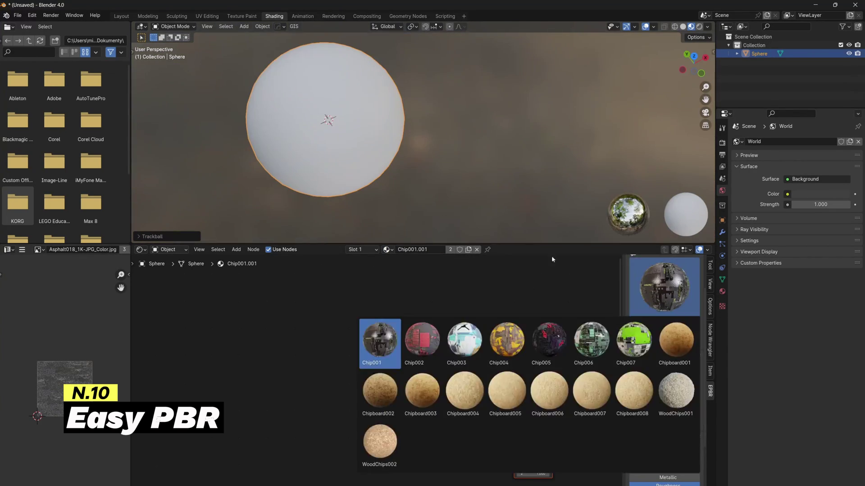
{"action": "scroll", "coordinate": [672, 465], "scroll_direction": "down", "scroll_amount": 5}
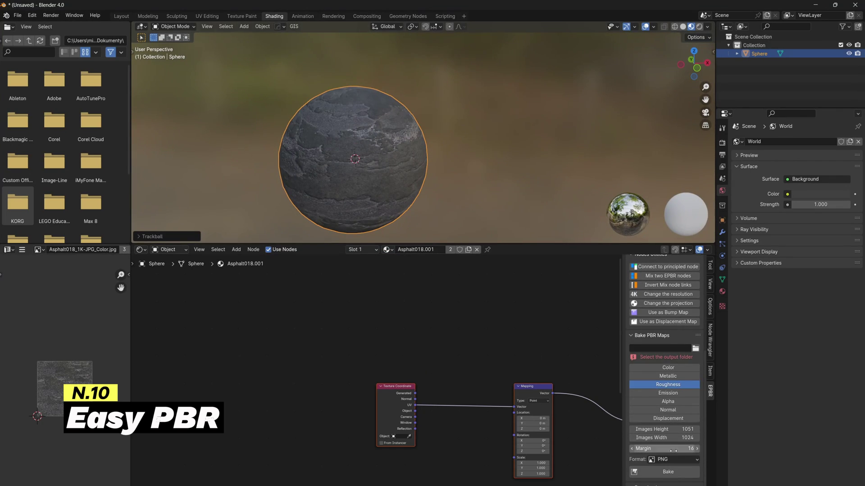
{"action": "left_click", "coordinate": [658, 471]}
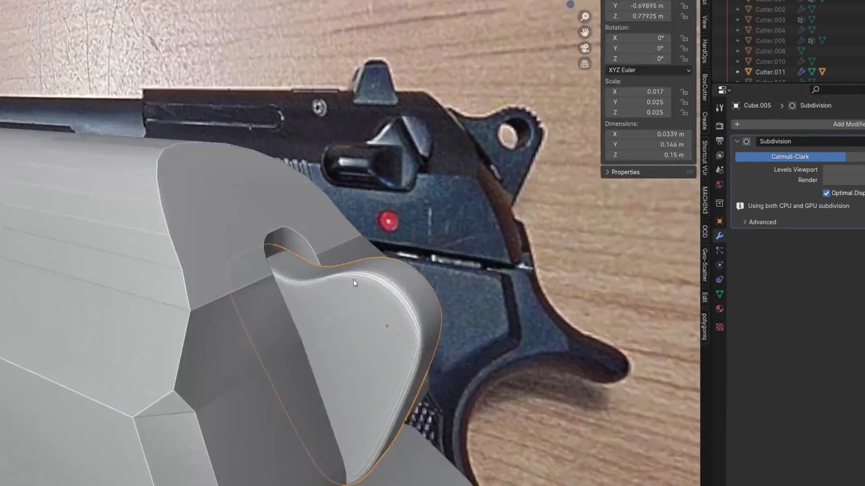
Zoom the viewport in on the edge of the blue mesh
{"action": "scroll", "coordinate": [382, 311], "scroll_direction": "up", "scroll_amount": 5}
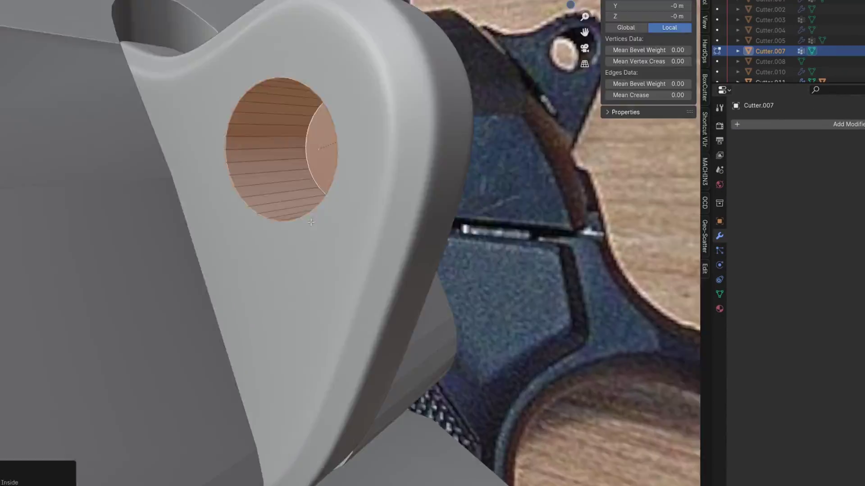